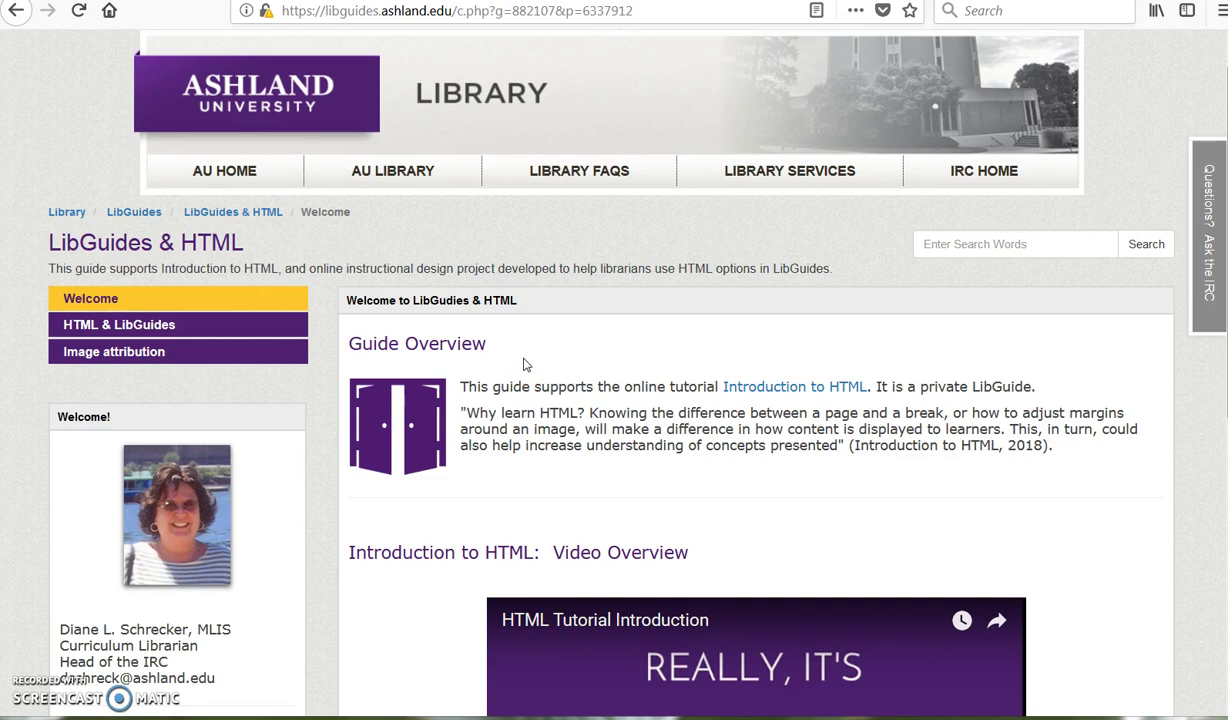
- Browse the HTML & LibGuides page's HTML Symbols, Page & Line Breaks and Image attribution content
left_click(276, 328)
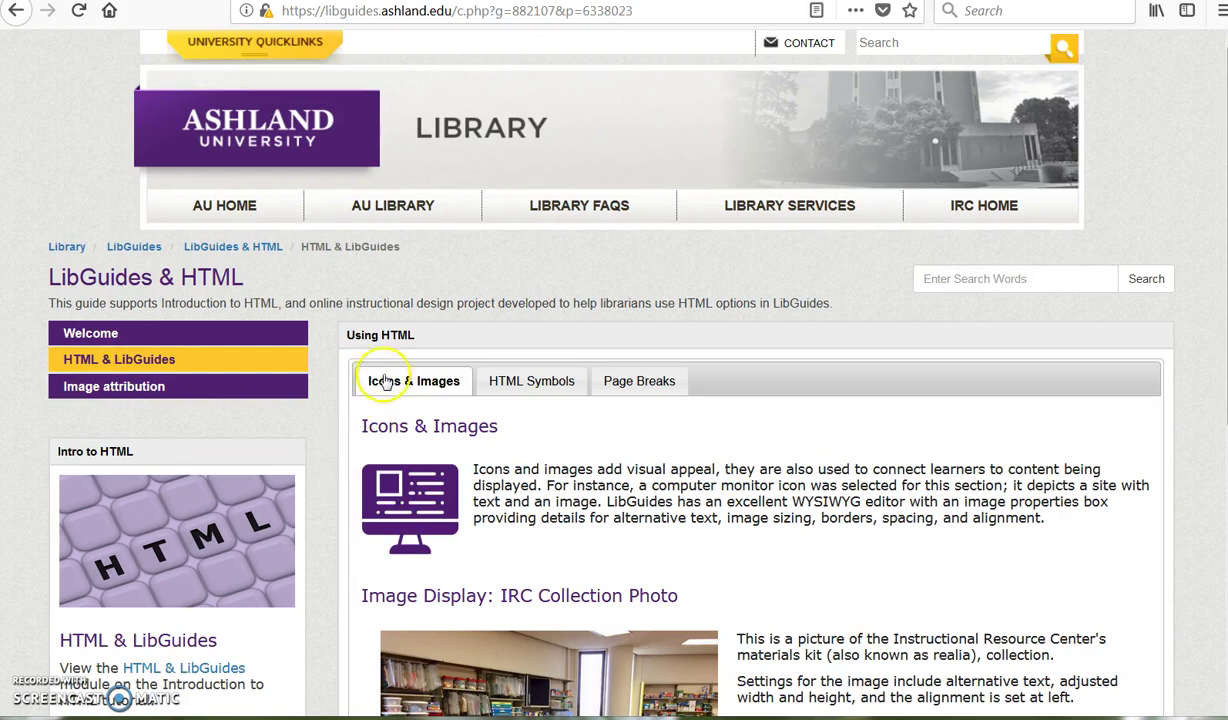
left_click(527, 385)
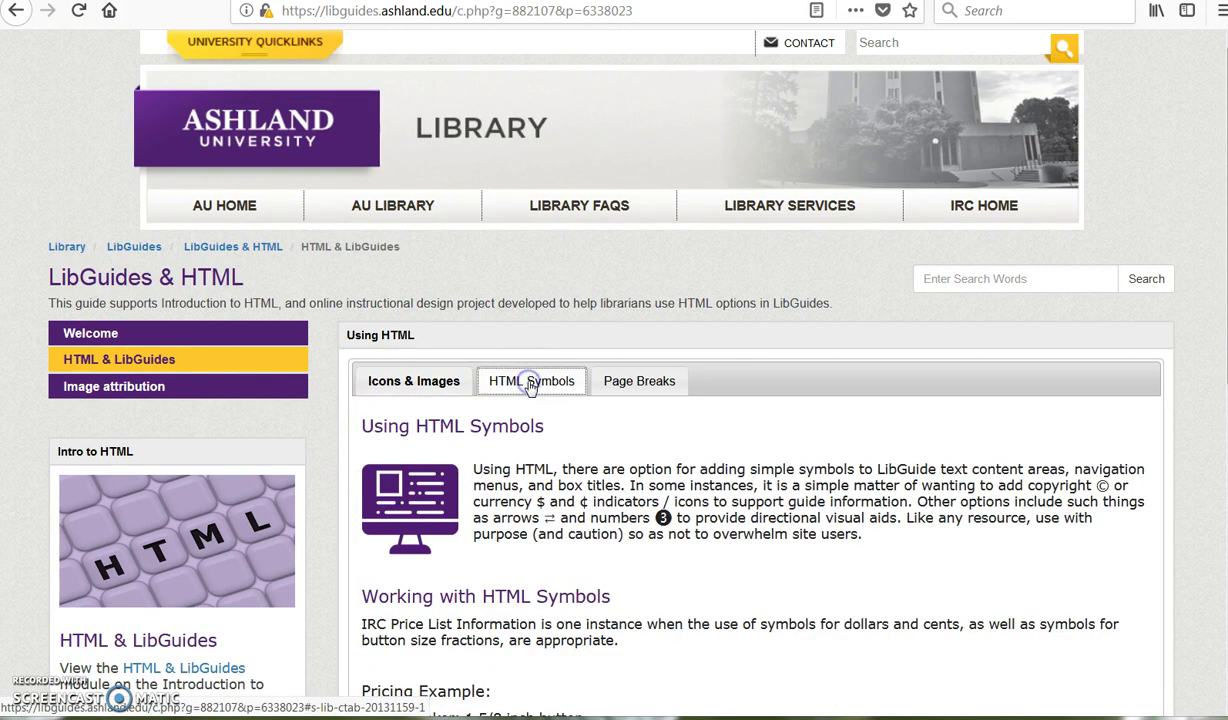
left_click(645, 386)
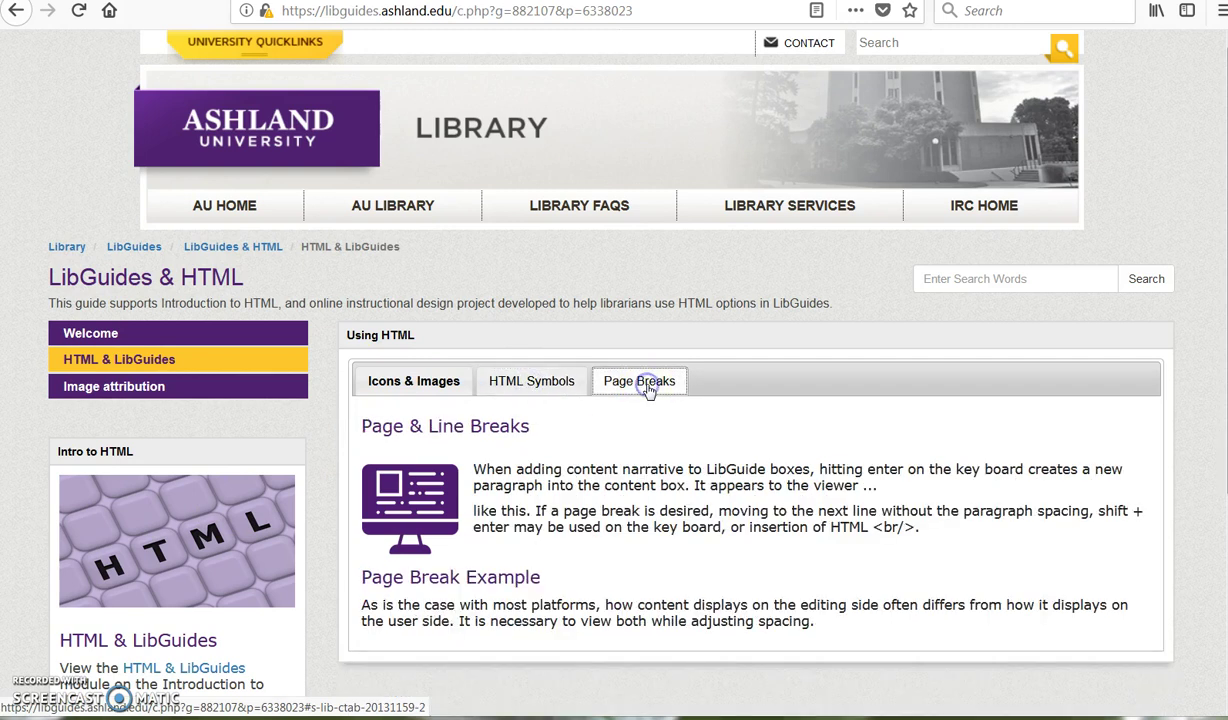
left_click(240, 400)
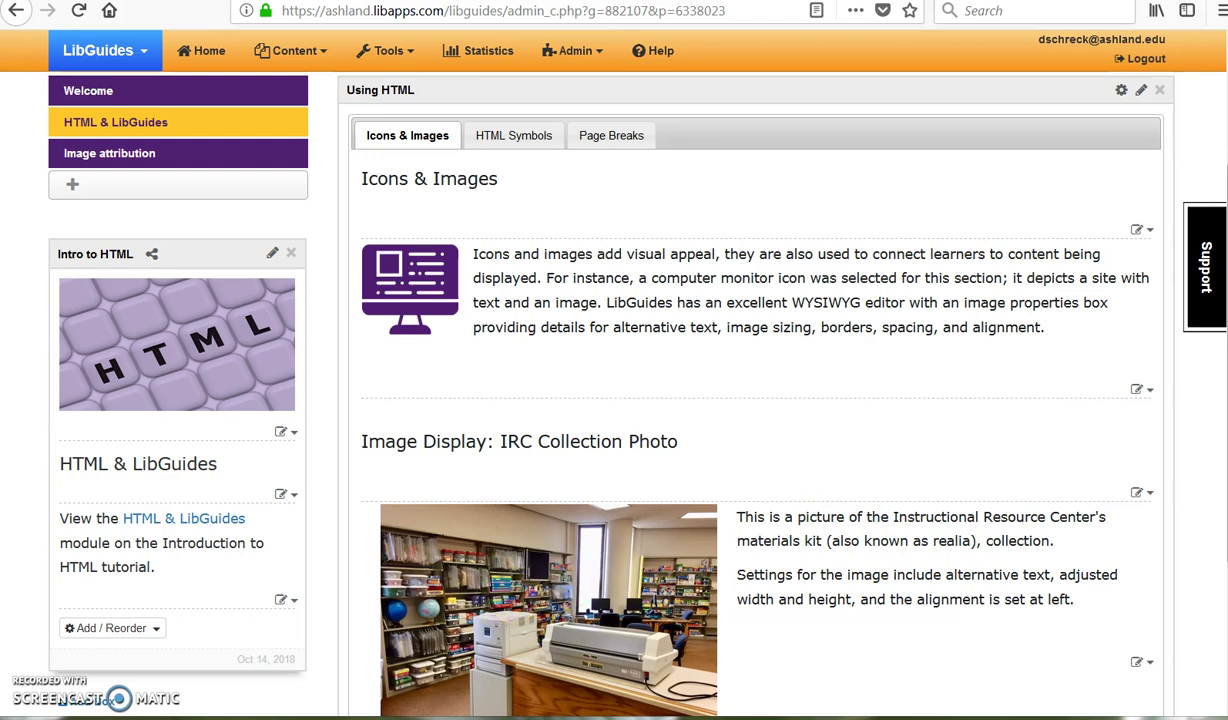
- Open the IRC collection photo box in the rich text editor and review the photo's Image Properties
scroll(1140, 500, "down", 3)
left_click(1140, 513)
left_click(1157, 538)
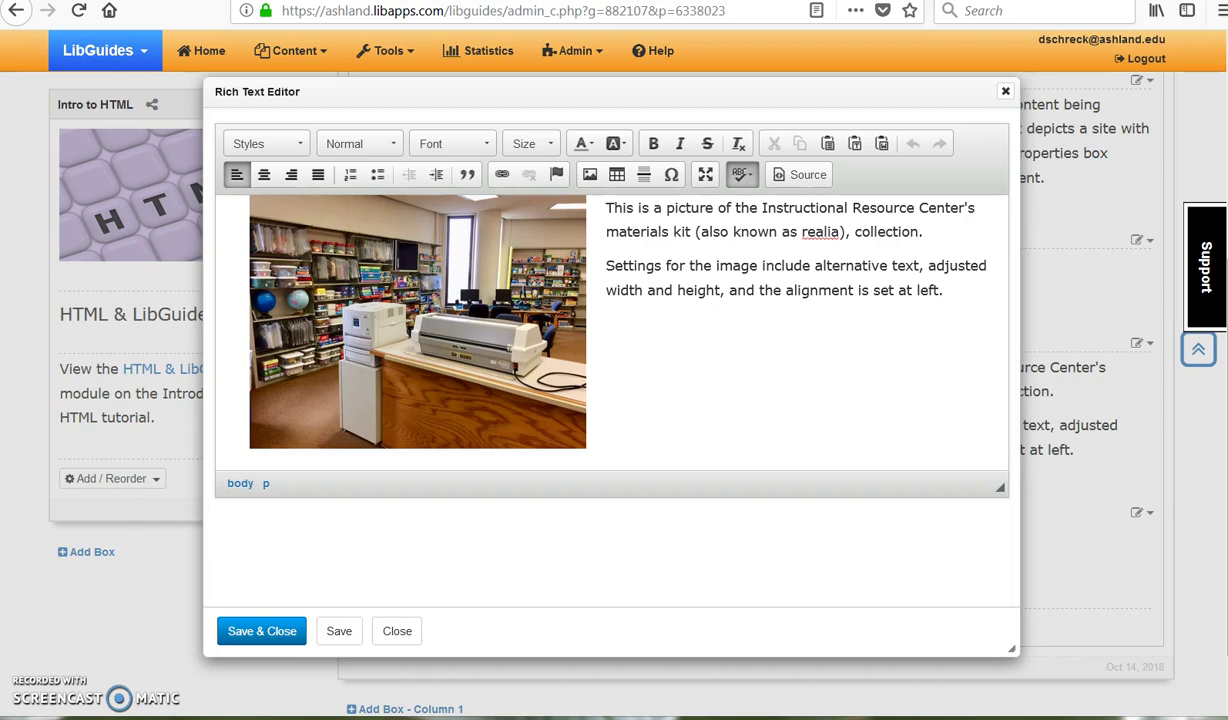
left_click(390, 330)
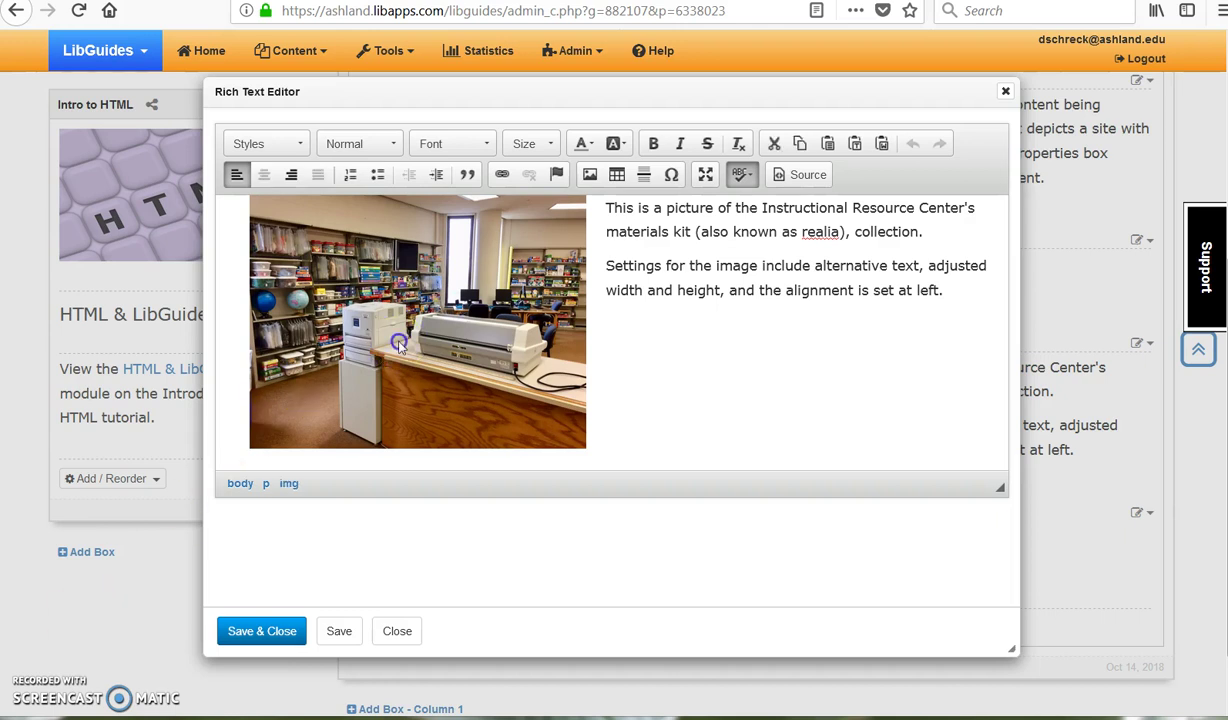
left_click(590, 177)
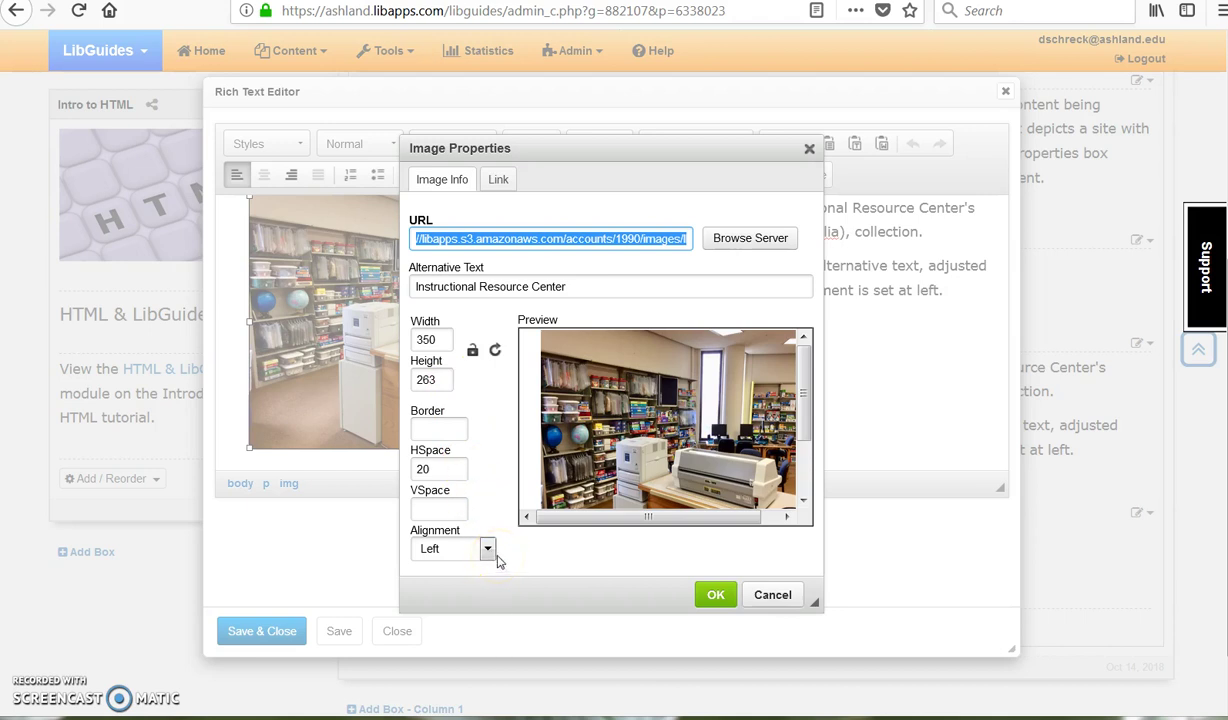
left_click(714, 594)
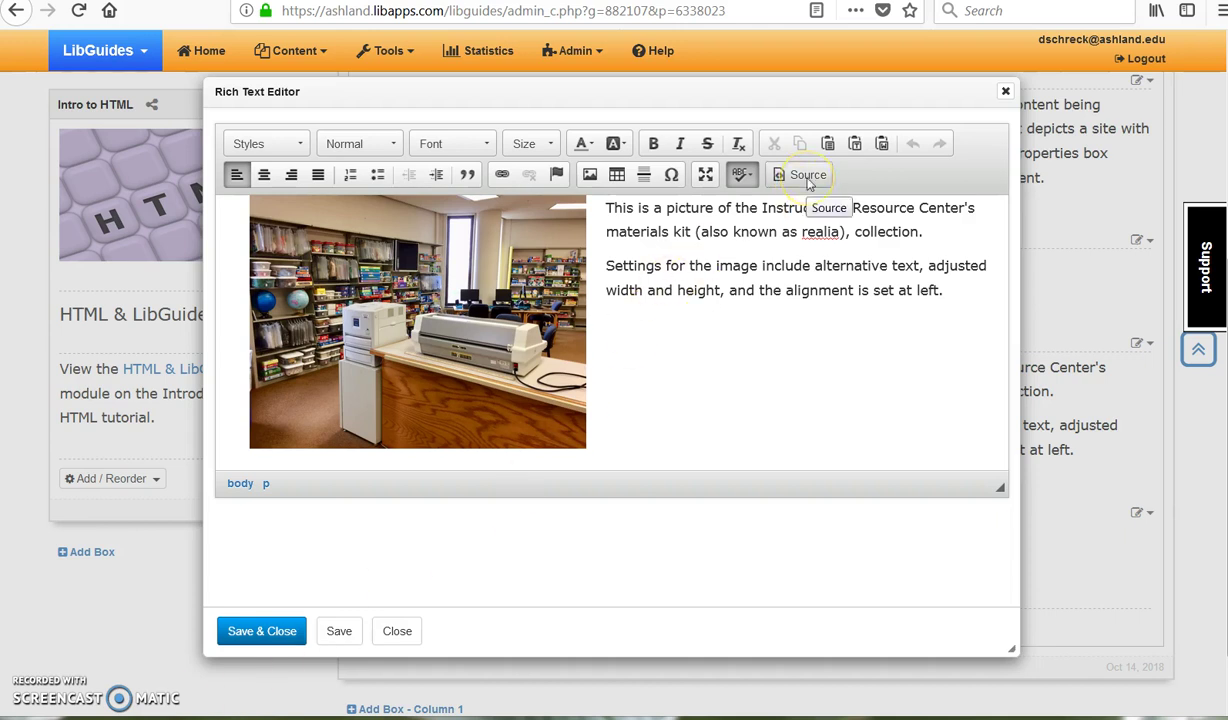
- Check the box's source, save and close it, then reopen the photo box as raw HTML
left_click(805, 176)
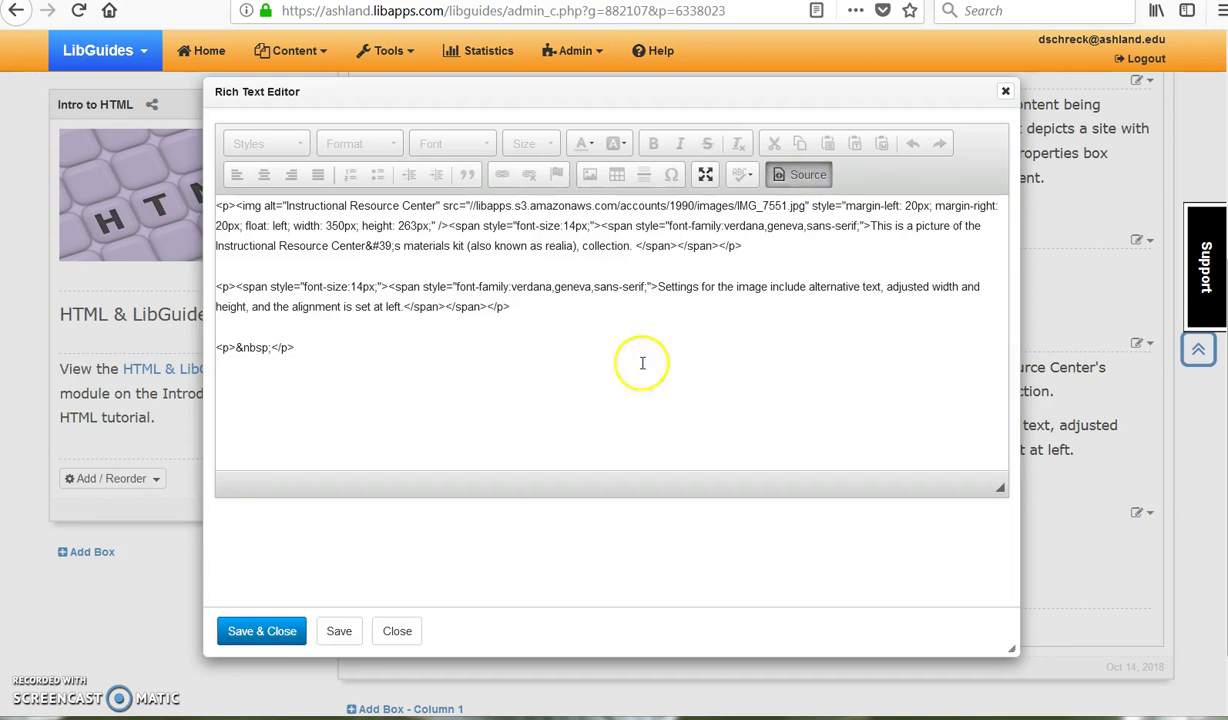
left_click(278, 628)
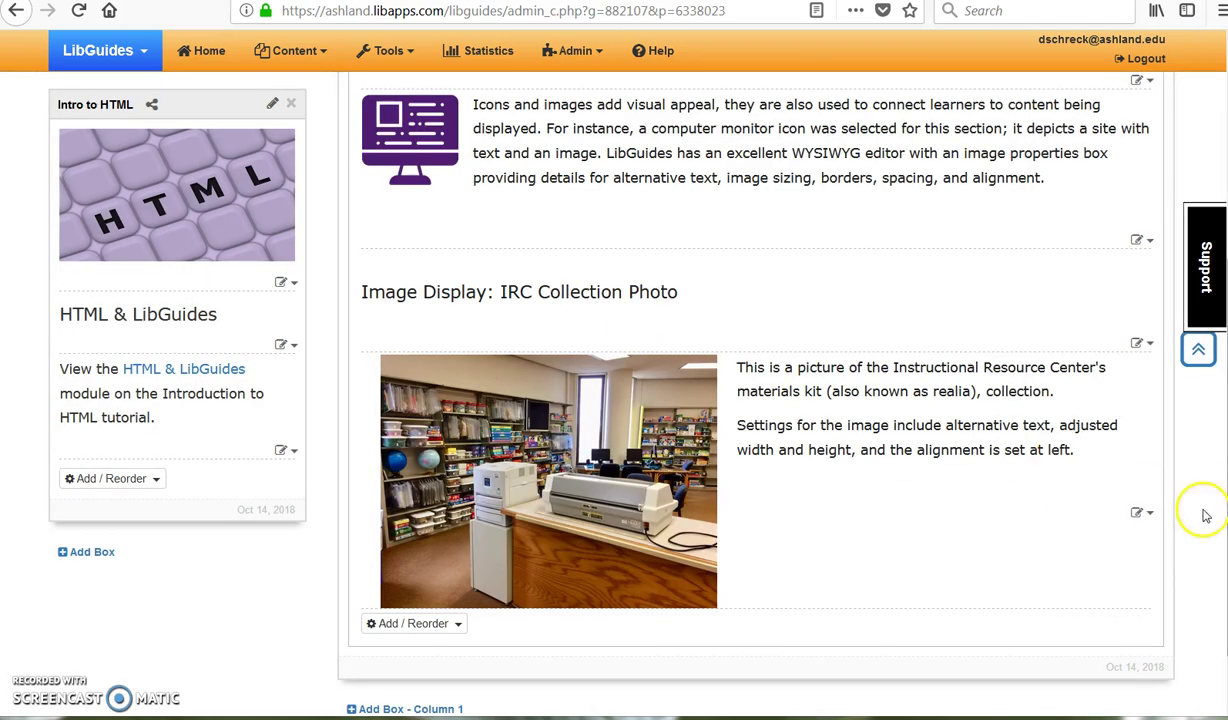
left_click(1146, 512)
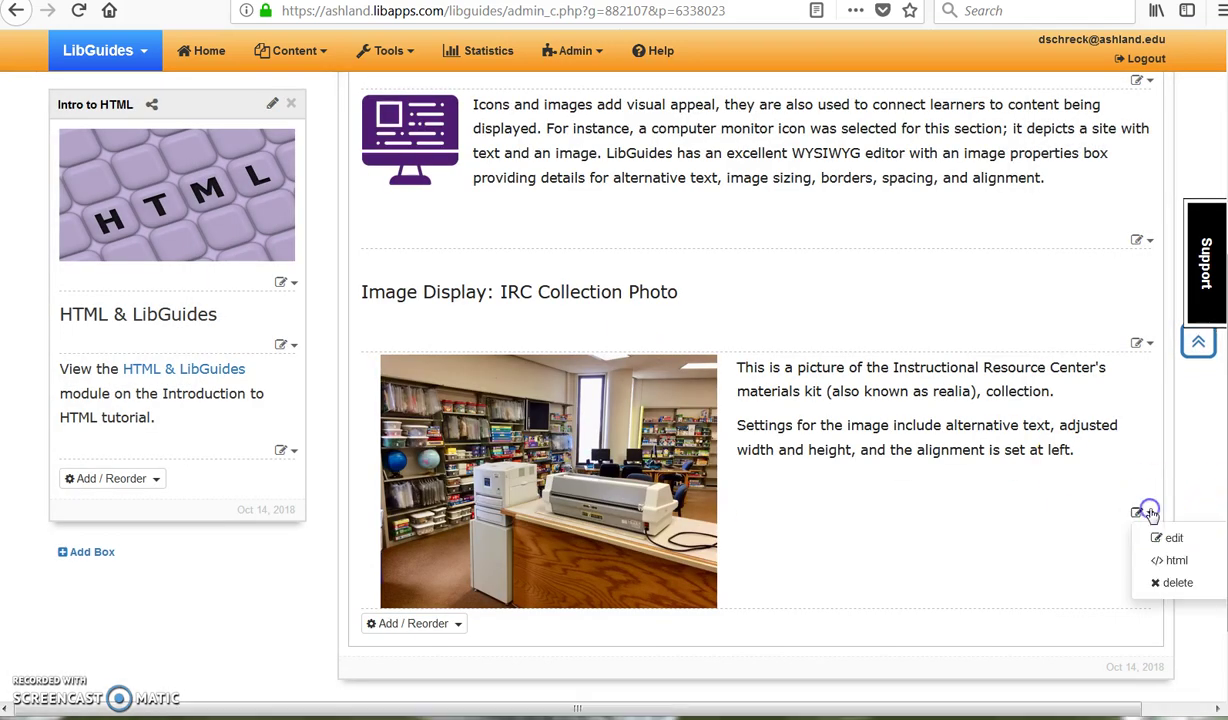
left_click(1165, 561)
left_click(1141, 513)
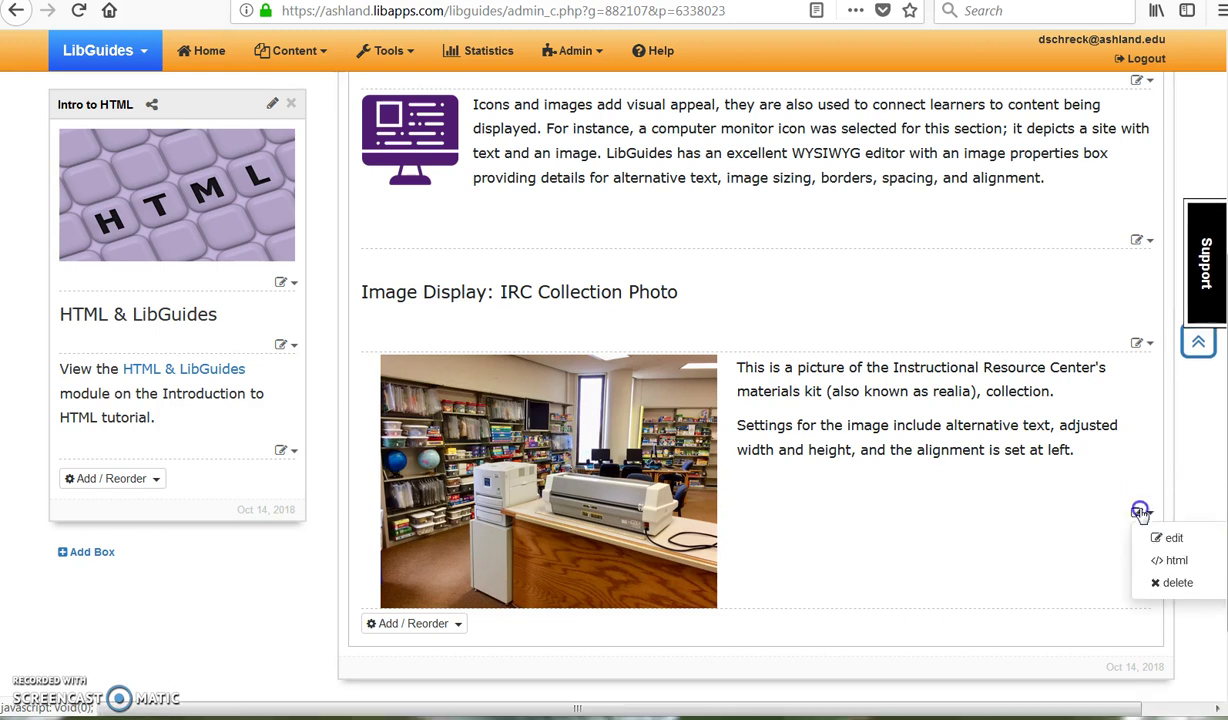
left_click(1145, 559)
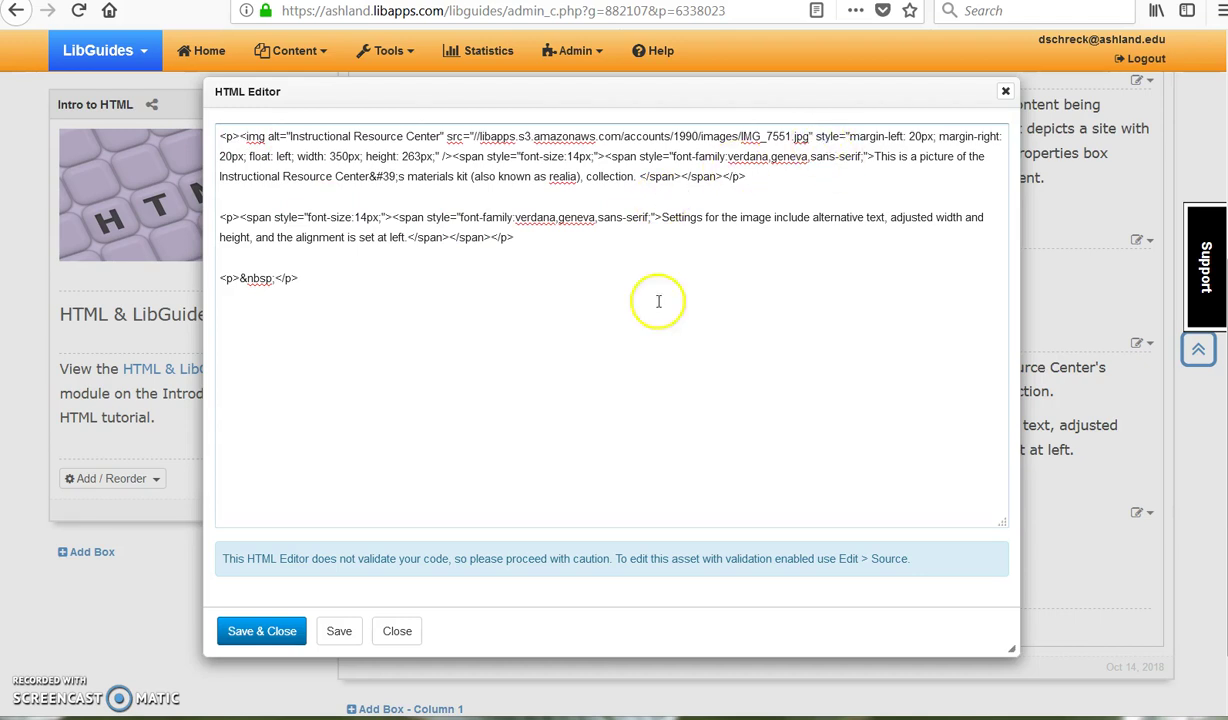
- Change the image's margin-left from 20px to 2px and save & close
left_click_drag(851, 136, 934, 136)
left_click(880, 136)
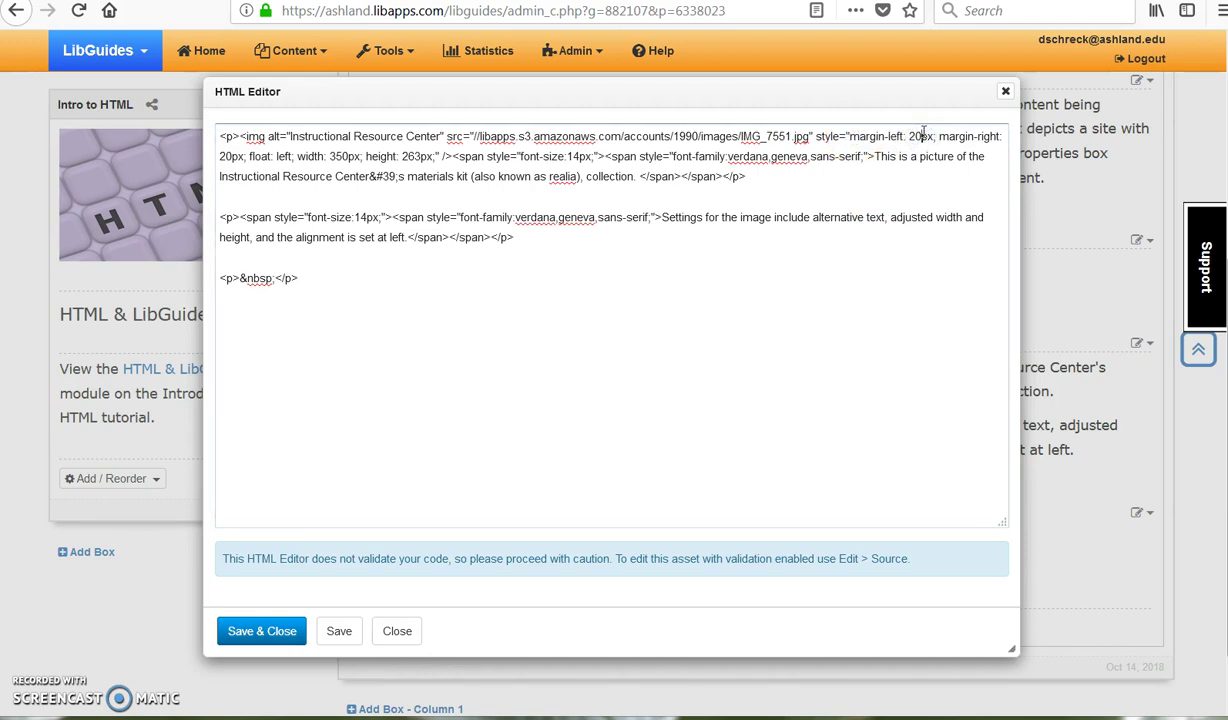
key("BackSpace")
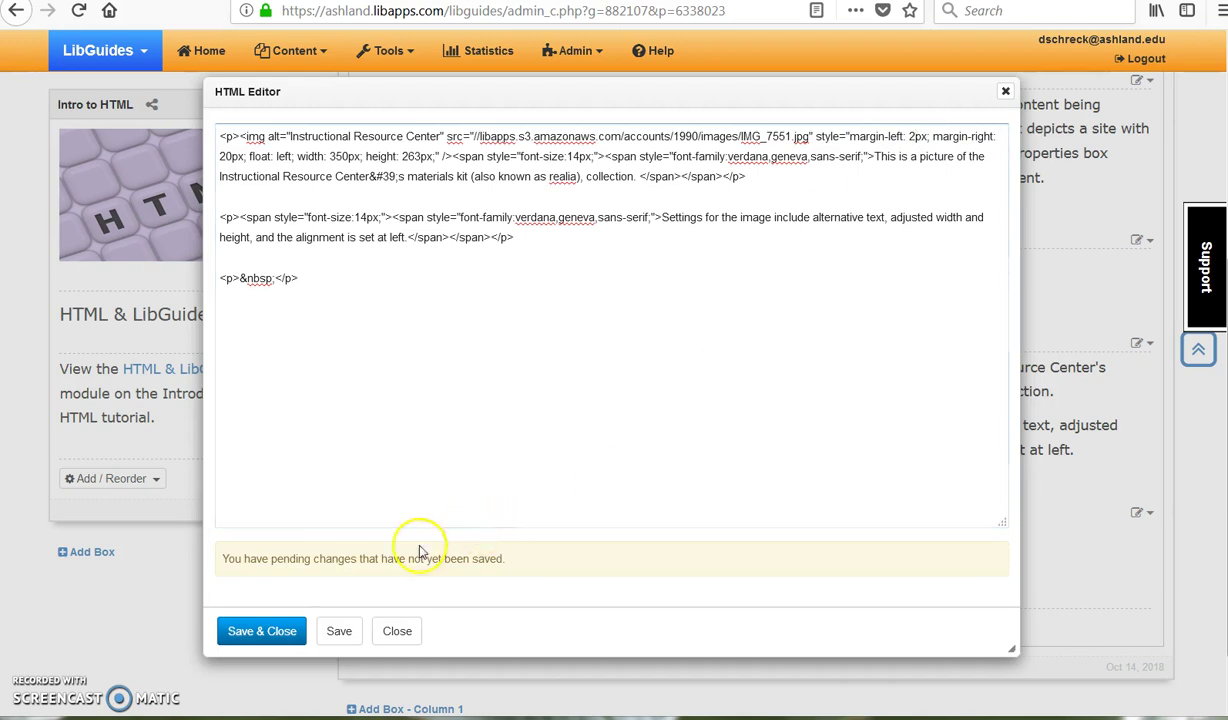
left_click(271, 632)
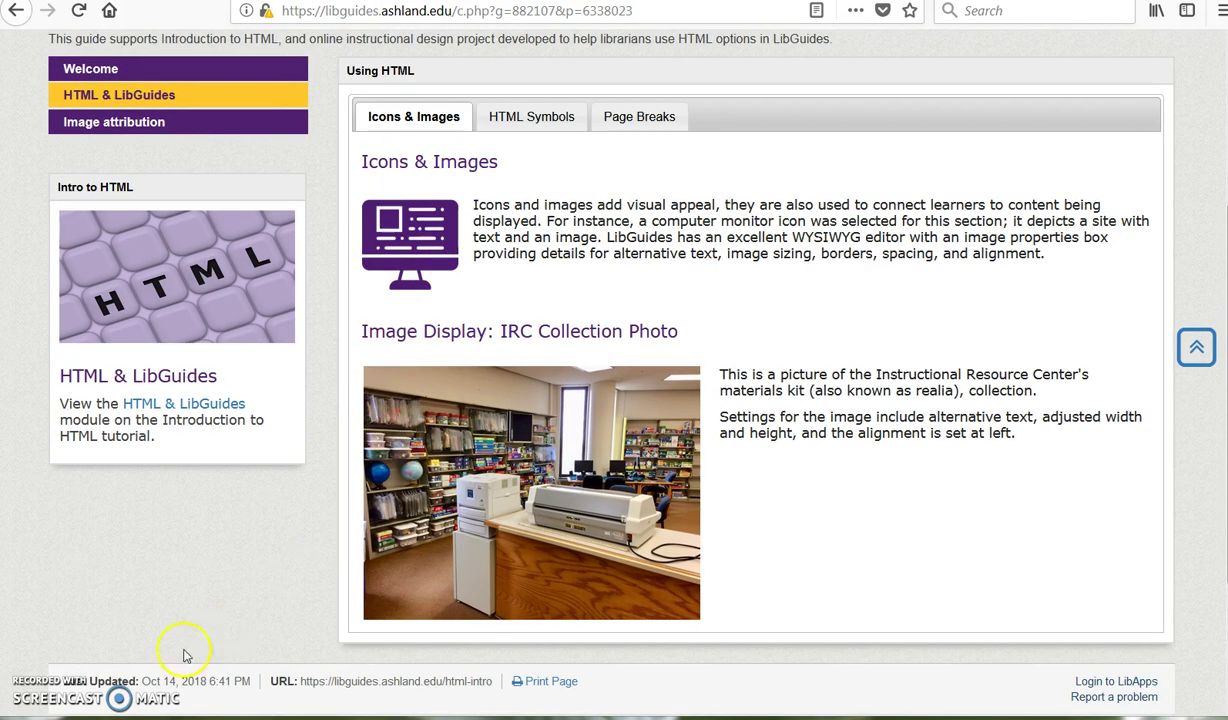
- Show the HTML Symbols content and scroll down to the Pricing Example
left_click(547, 124)
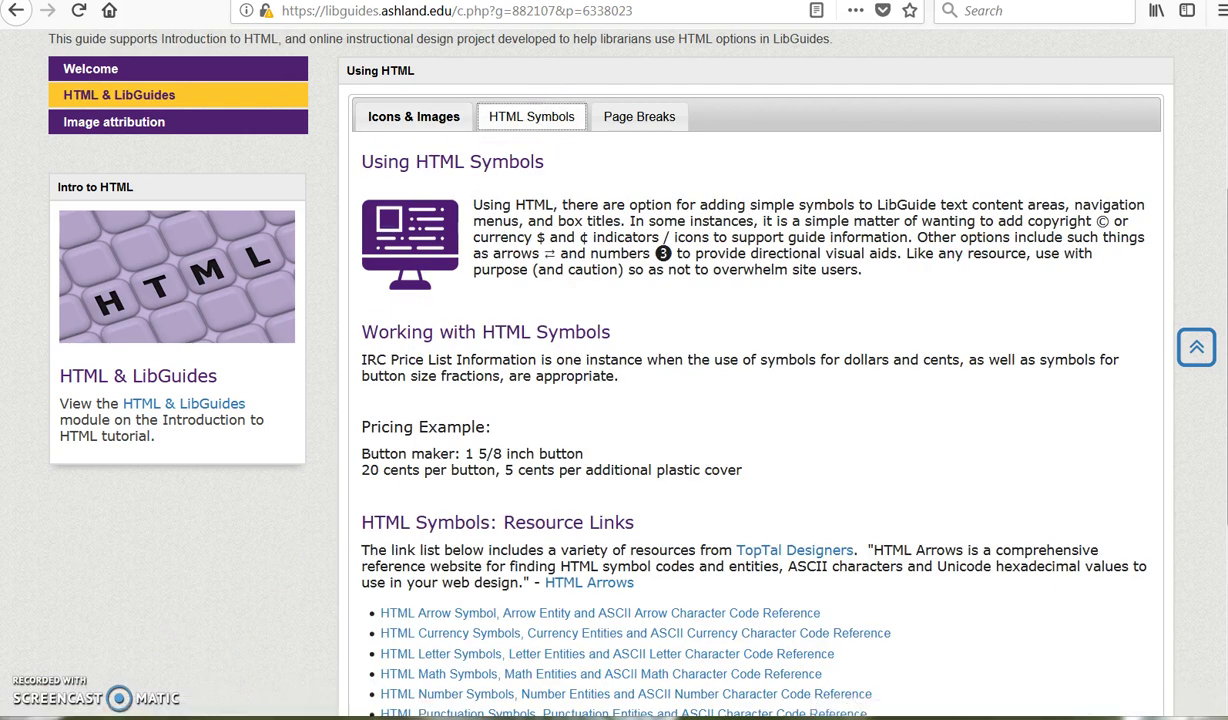
scroll(547, 127, "down", 1)
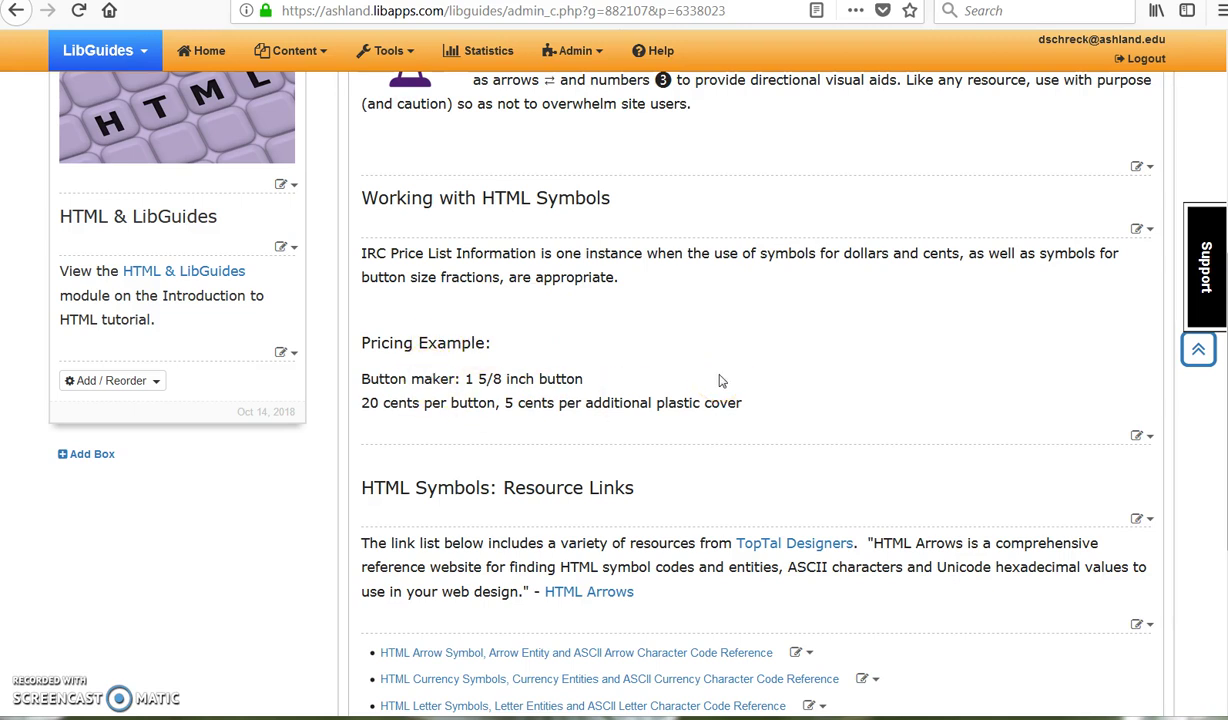
- Replace 5/8 in the Button maker line's HTML with the &#8541; code copied from Toptal
left_click(1138, 435)
left_click(1173, 483)
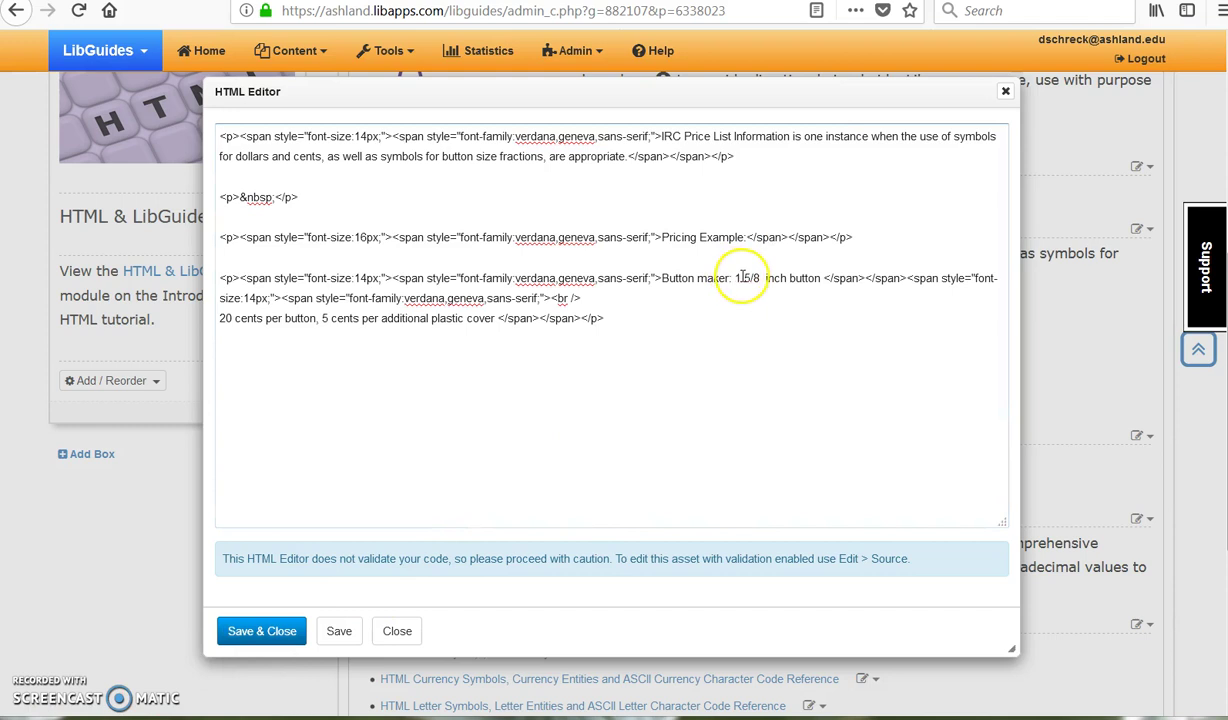
left_click_drag(744, 278, 762, 278)
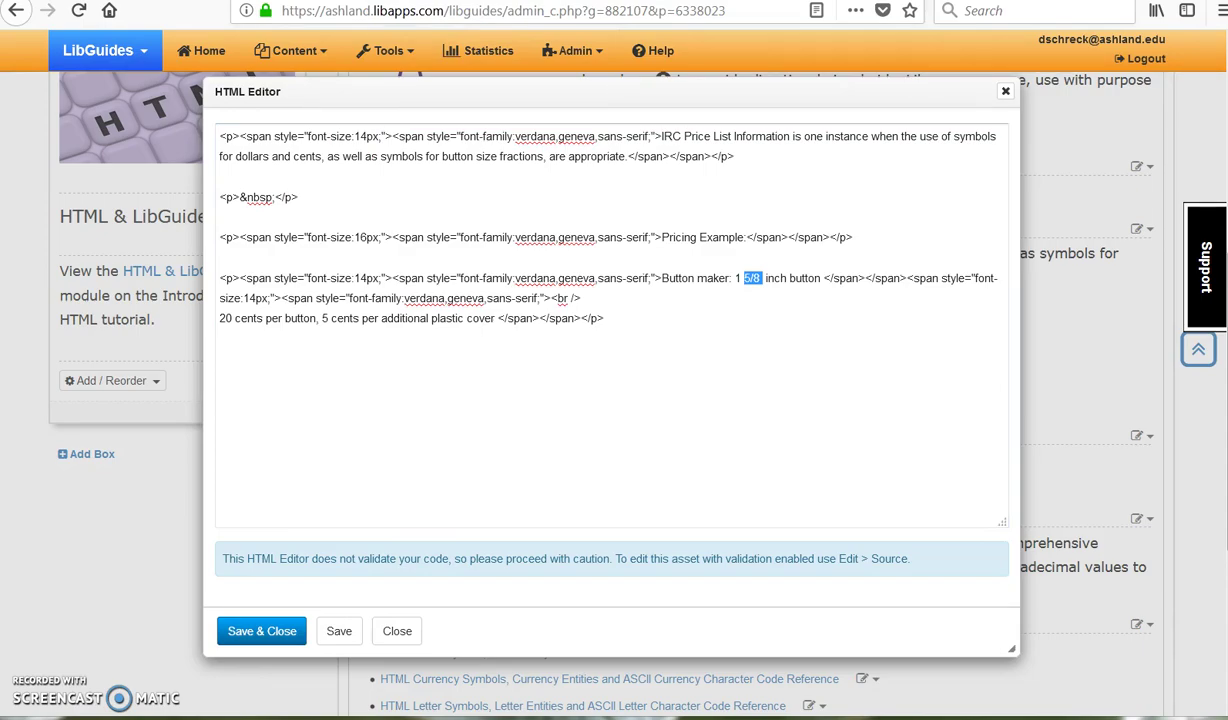
key("ctrl+Tab")
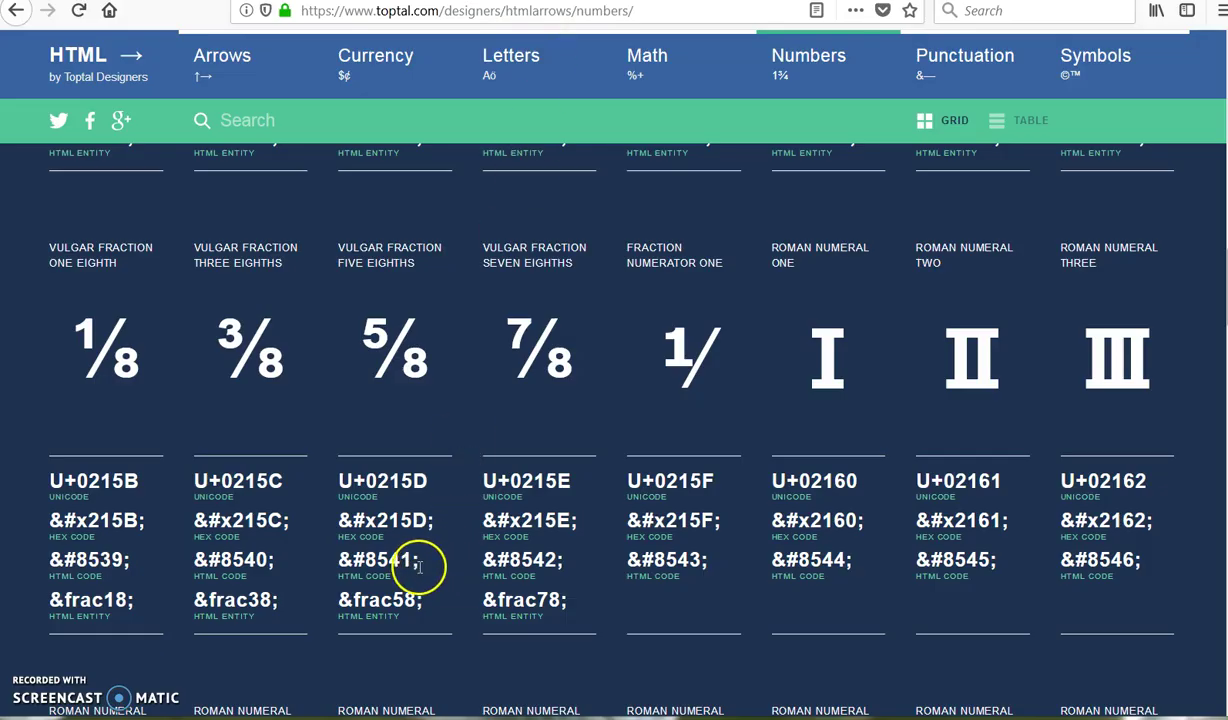
double_click(418, 562)
left_click_drag(419, 566, 423, 563)
key("ctrl+c")
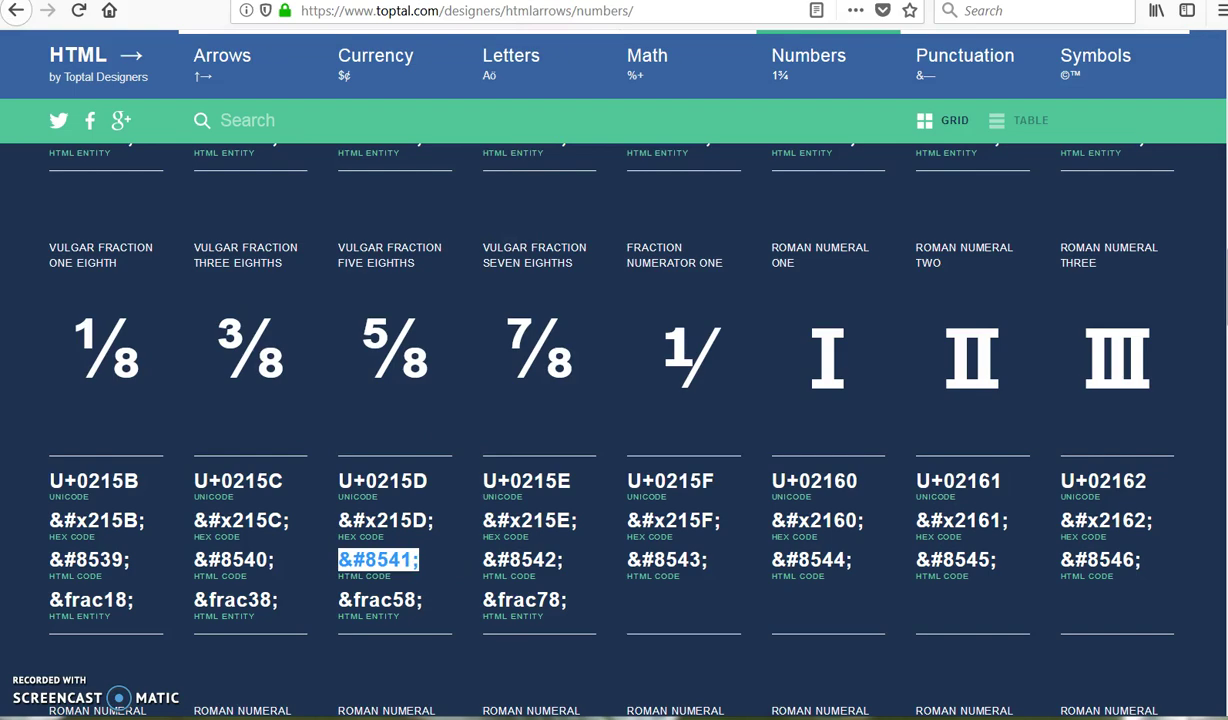
key("ctrl+shift+Tab")
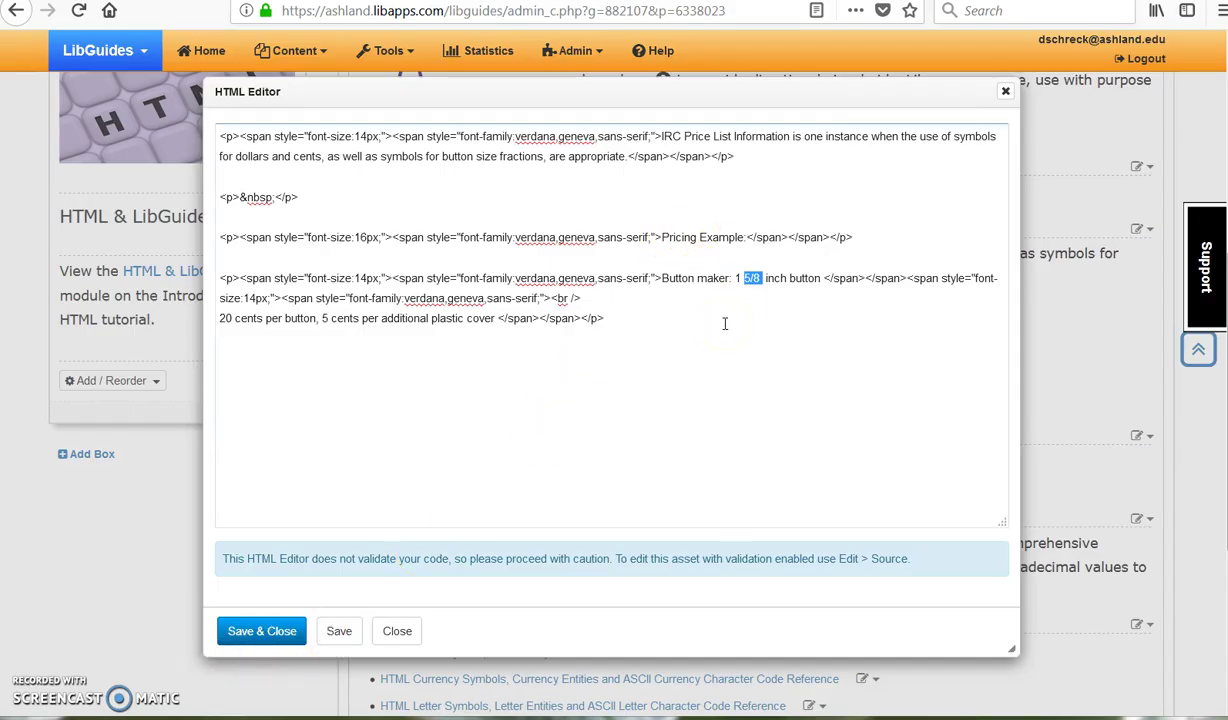
key("BackSpace")
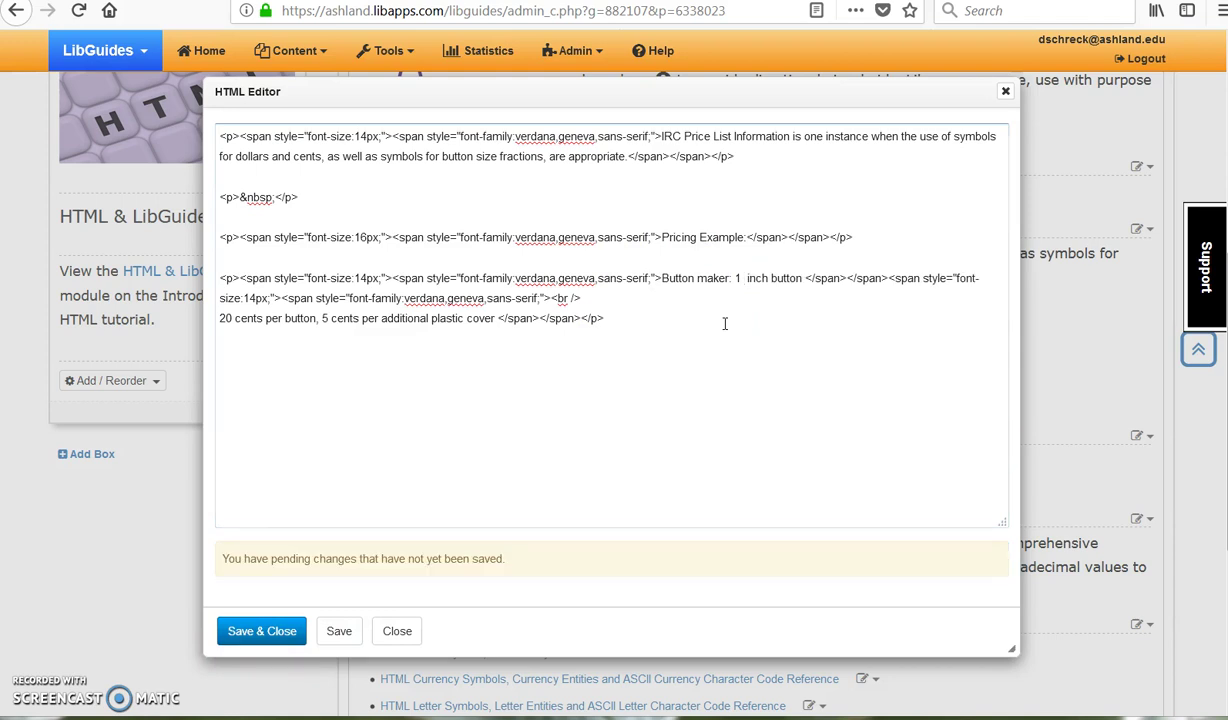
key("ctrl+v")
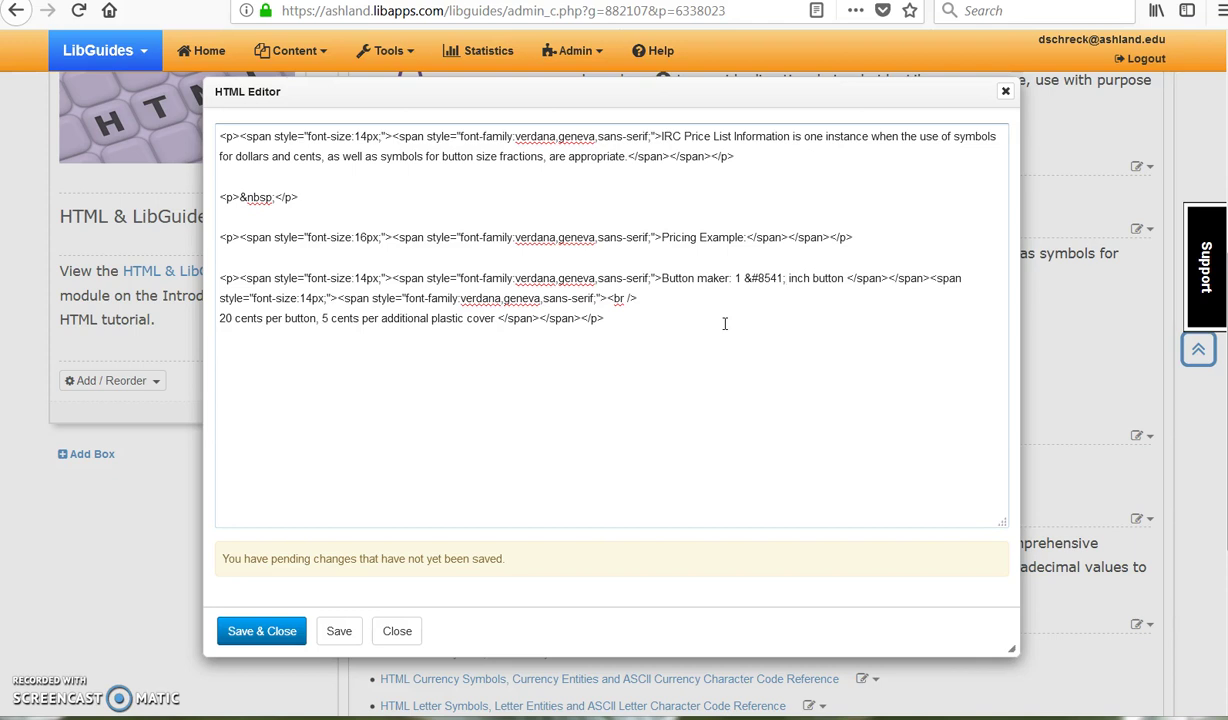
- Save, then replace the 'cents' after 20 with the &#162; code from the currency page
left_click(339, 631)
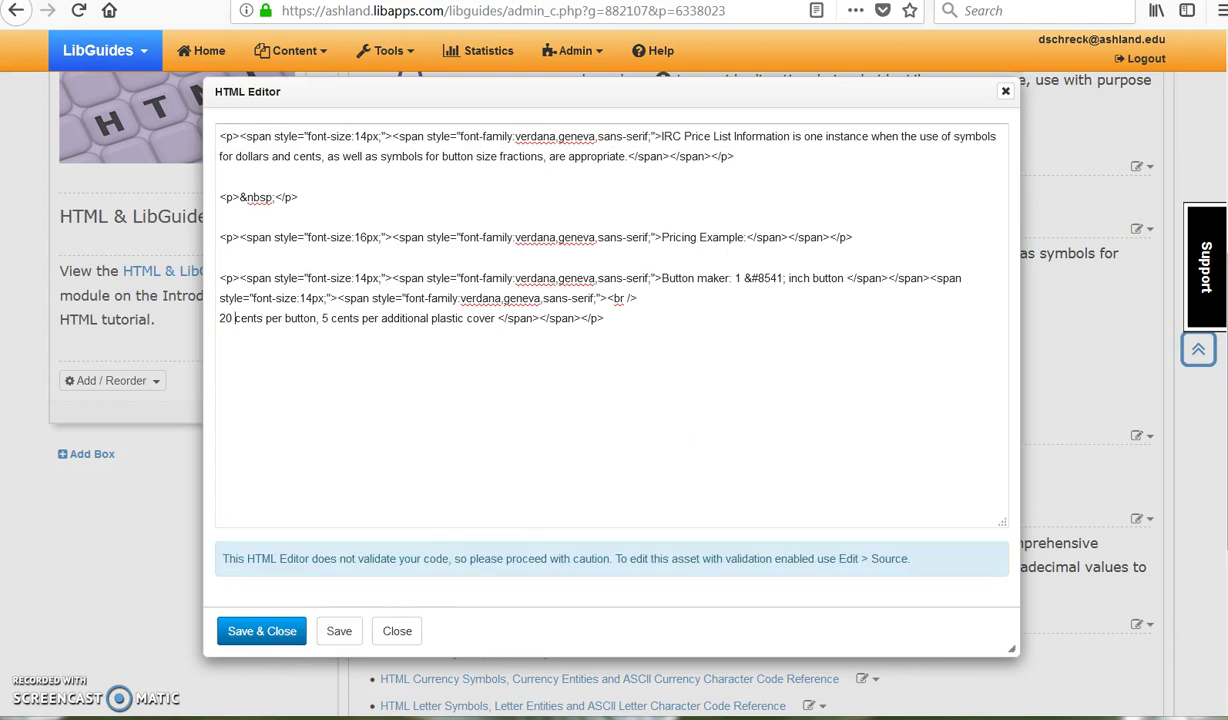
left_click(253, 318)
double_click(250, 318)
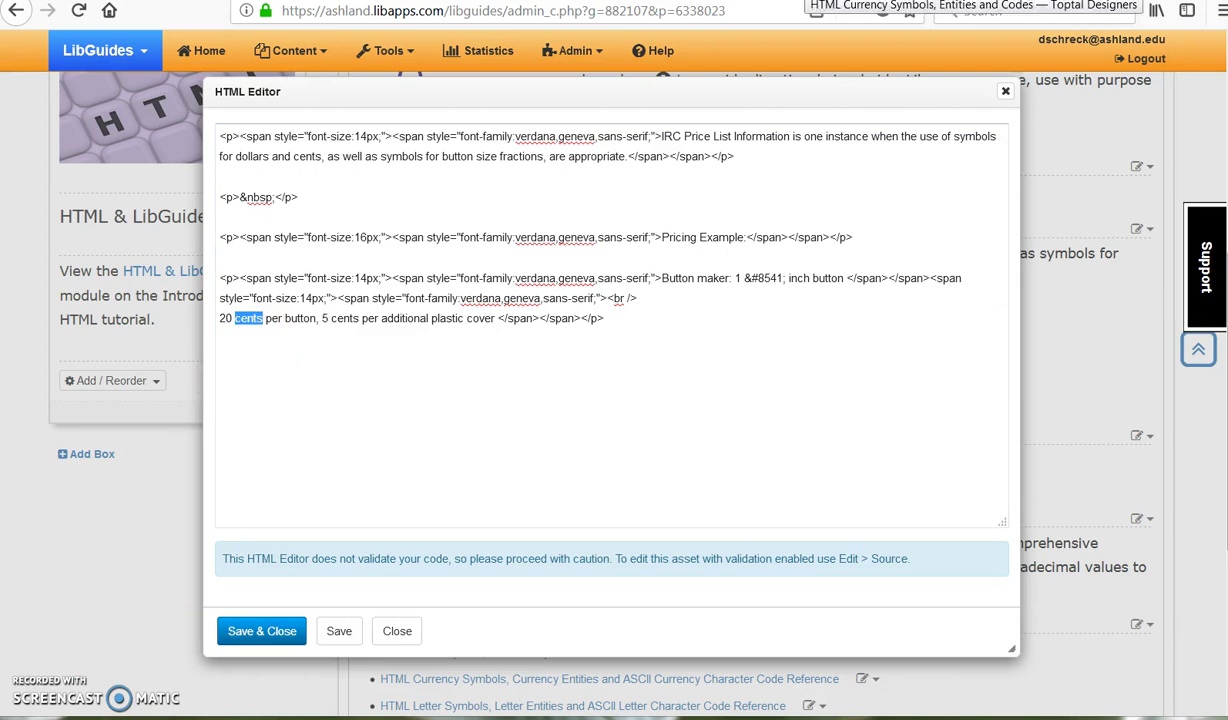
left_click(820, 0)
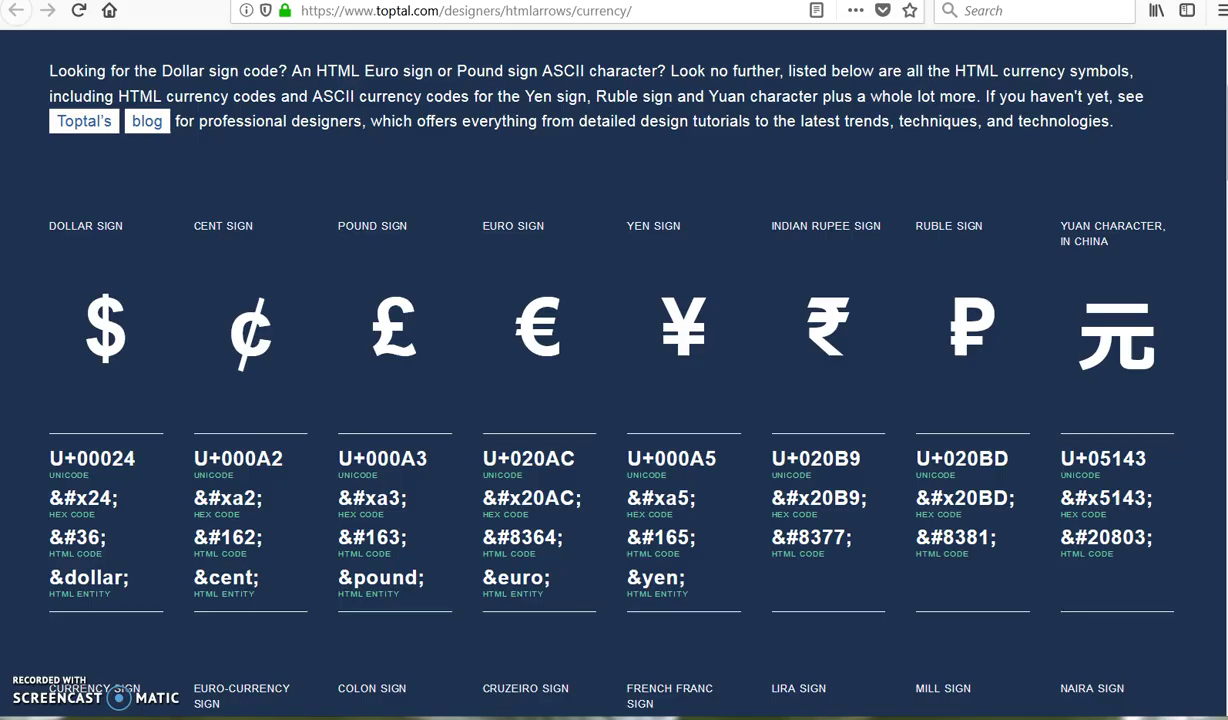
triple_click(272, 552)
key("ctrl+c")
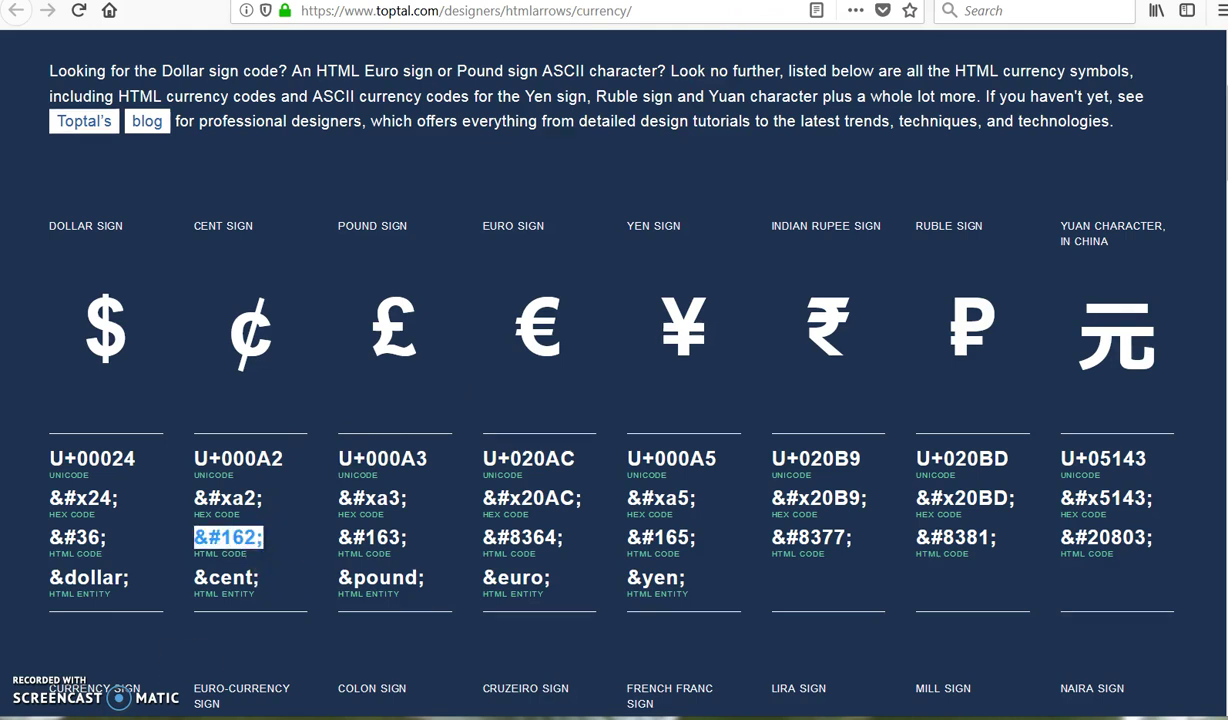
key("ctrl+Tab")
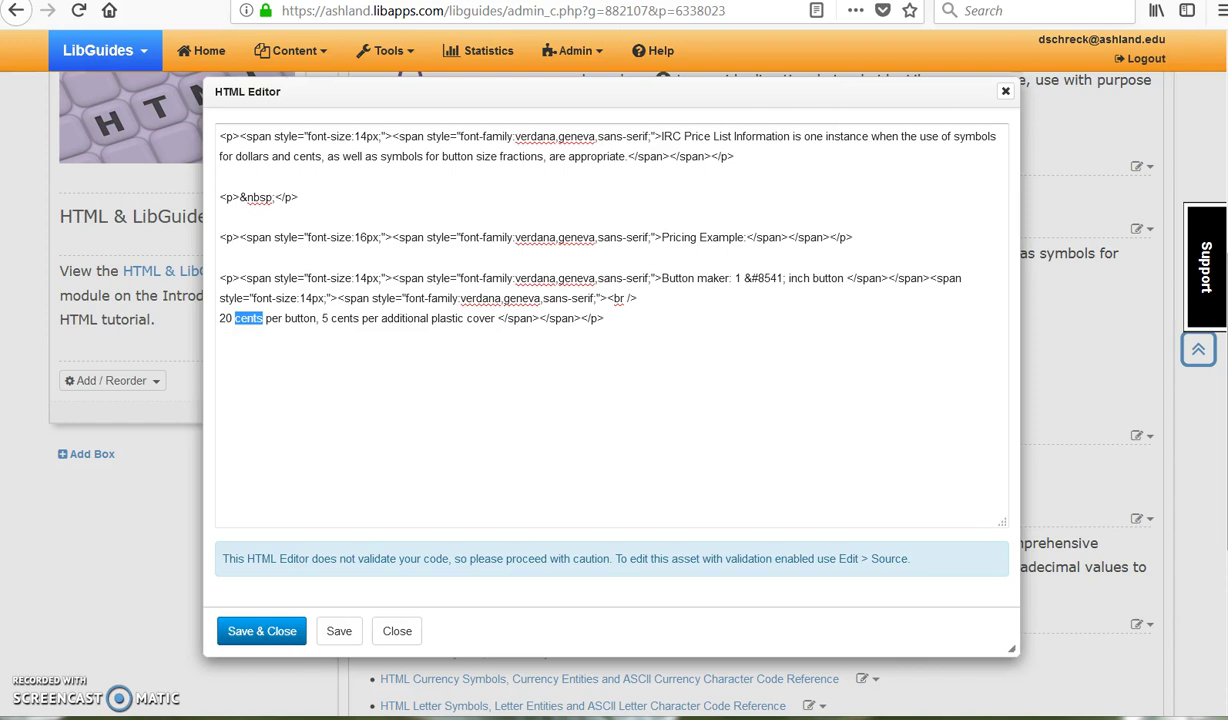
key("ctrl+v")
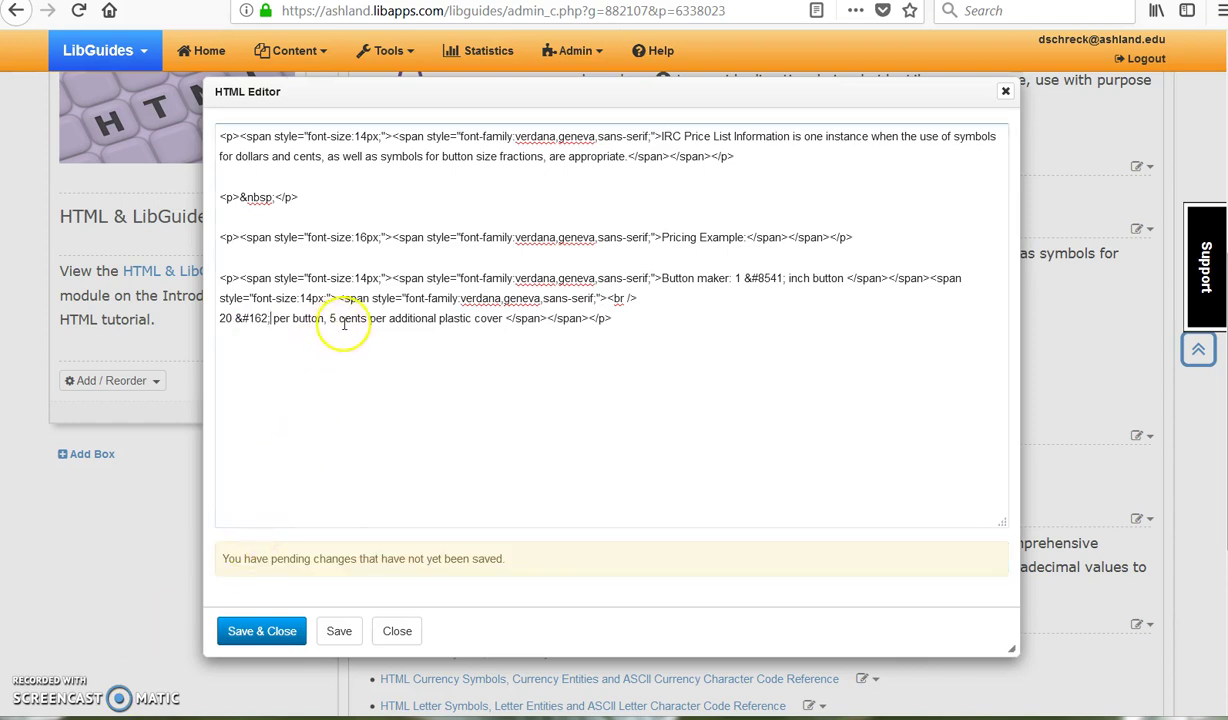
- Replace the 'cents' after 5 with &#162; as well and save & close
left_click(339, 319)
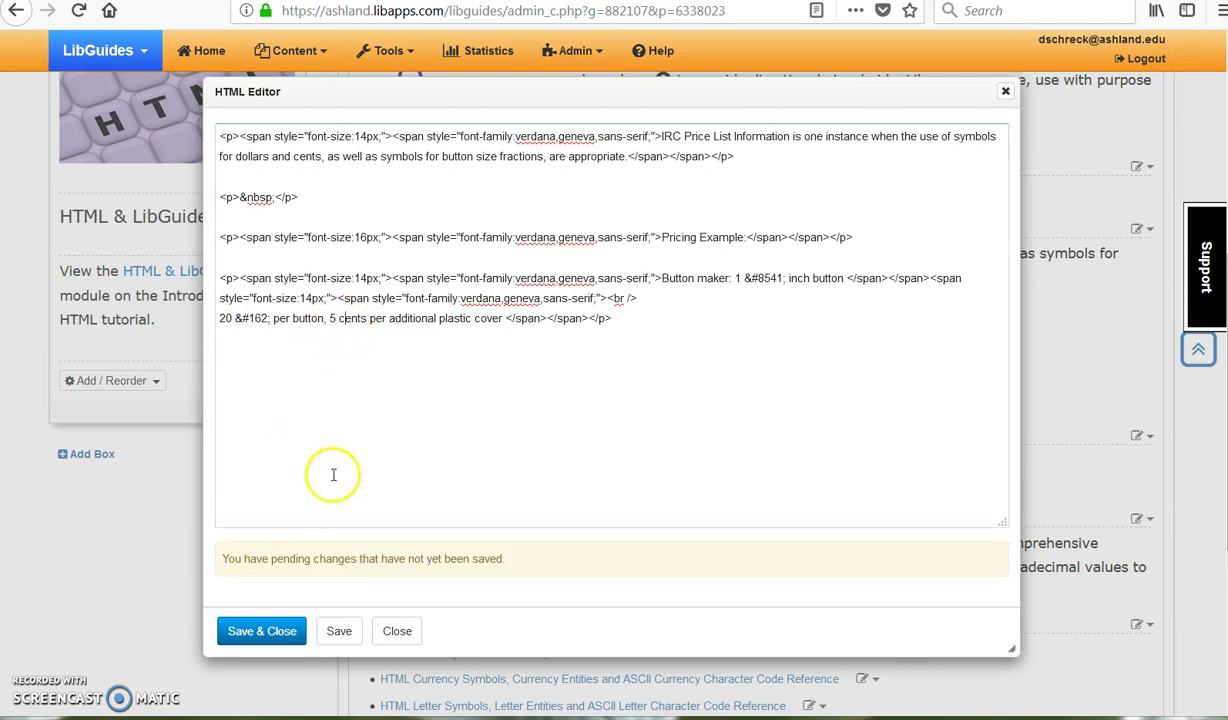
key("ctrl+Left")
key("ctrl+shift+Right")
key("ctrl+v")
left_click(276, 632)
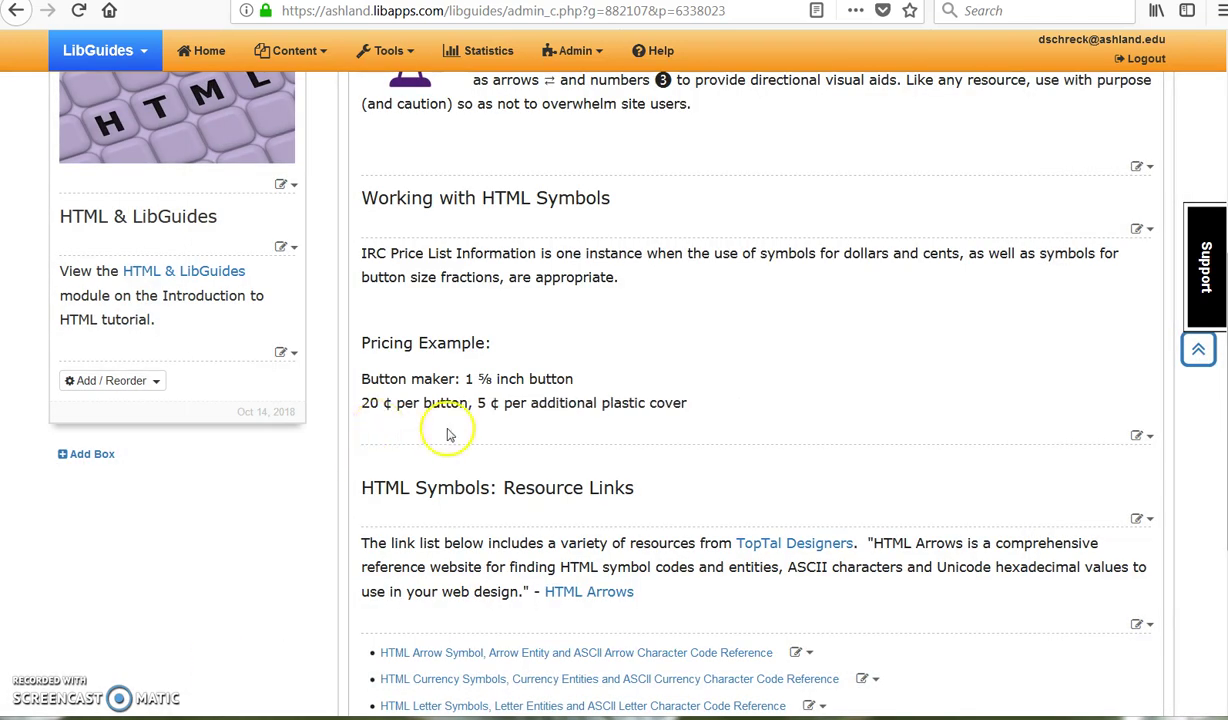
- Check the symbols on the published guide, then show the Page Breaks section in the editor
key("ctrl+Tab")
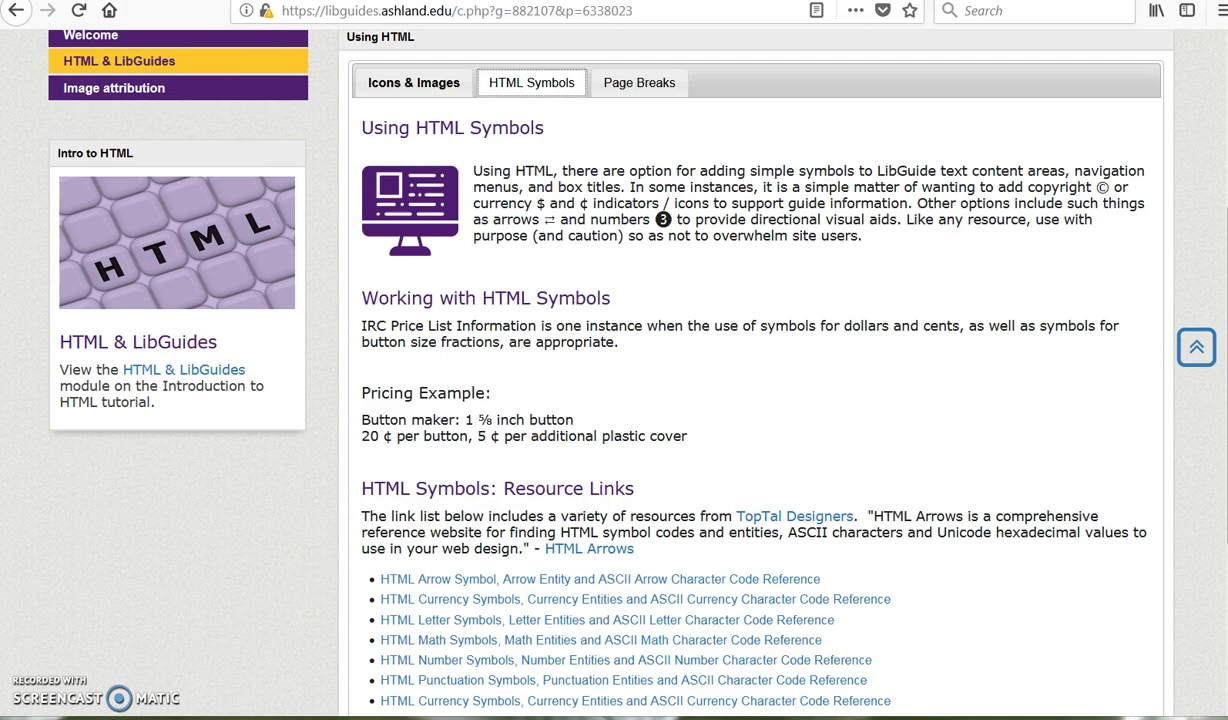
key("ctrl+Tab")
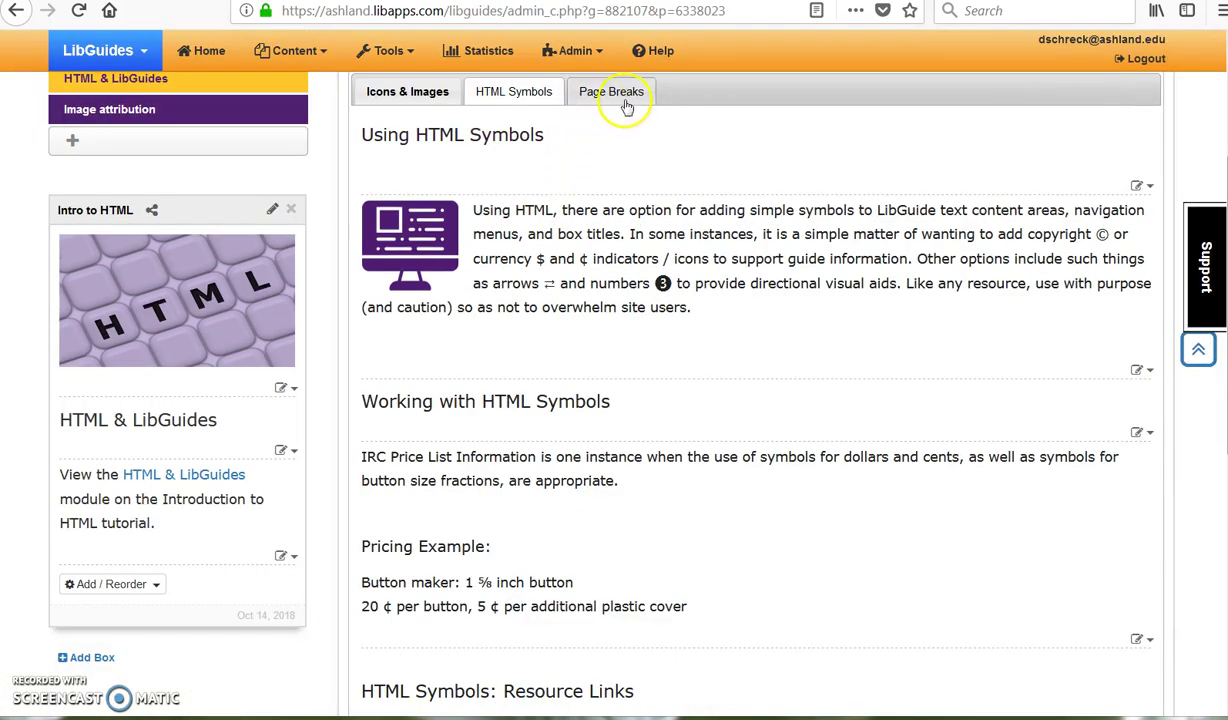
left_click(626, 98)
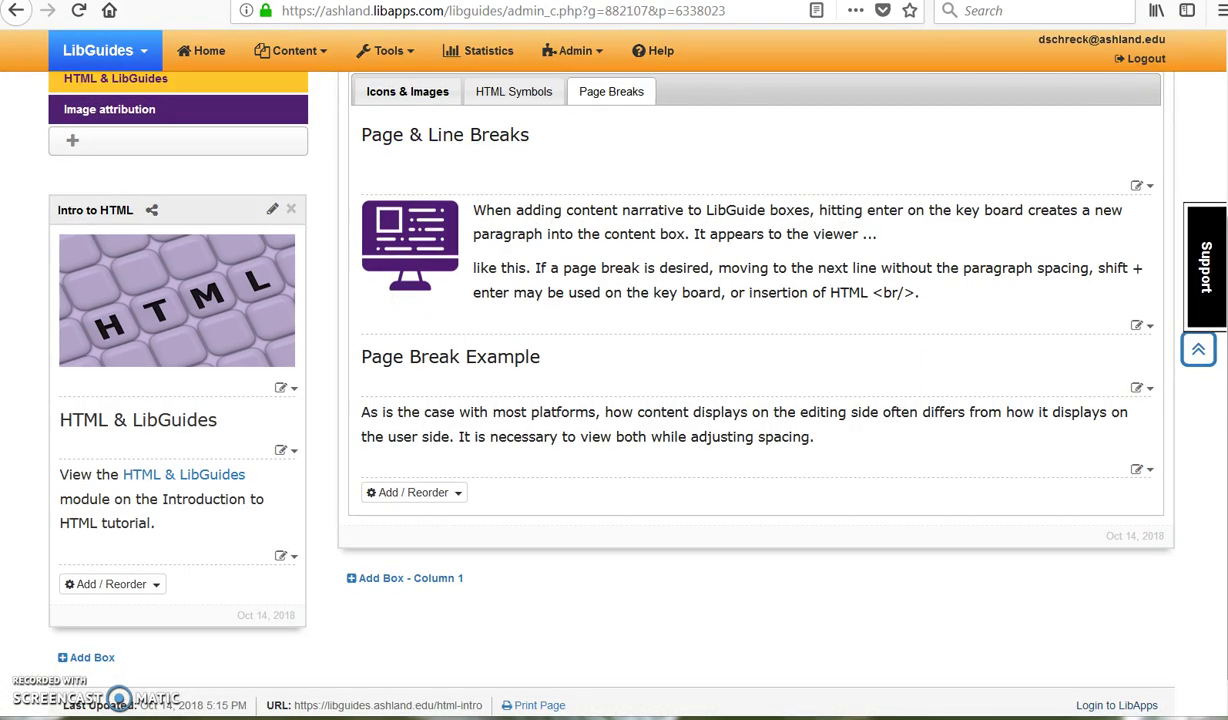
- Insert a <br/> tag before the Page Break Example's <h4> heading and save & close
left_click(1140, 389)
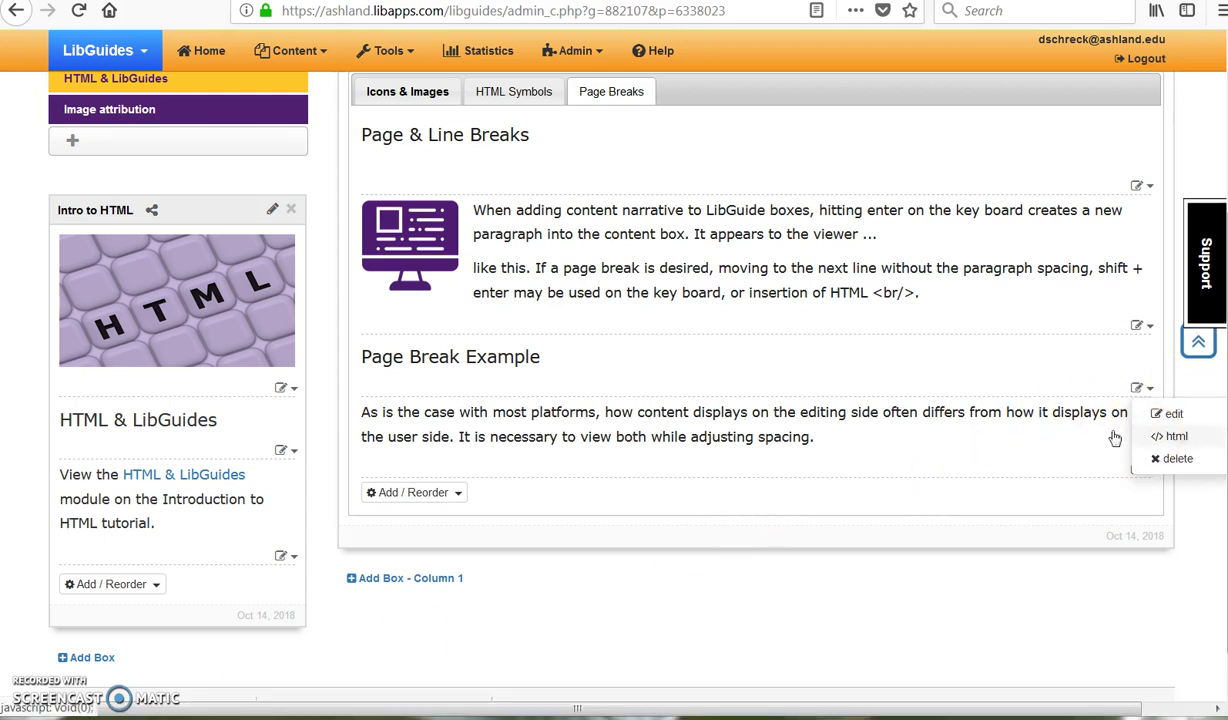
left_click(1172, 436)
type("<br/>")
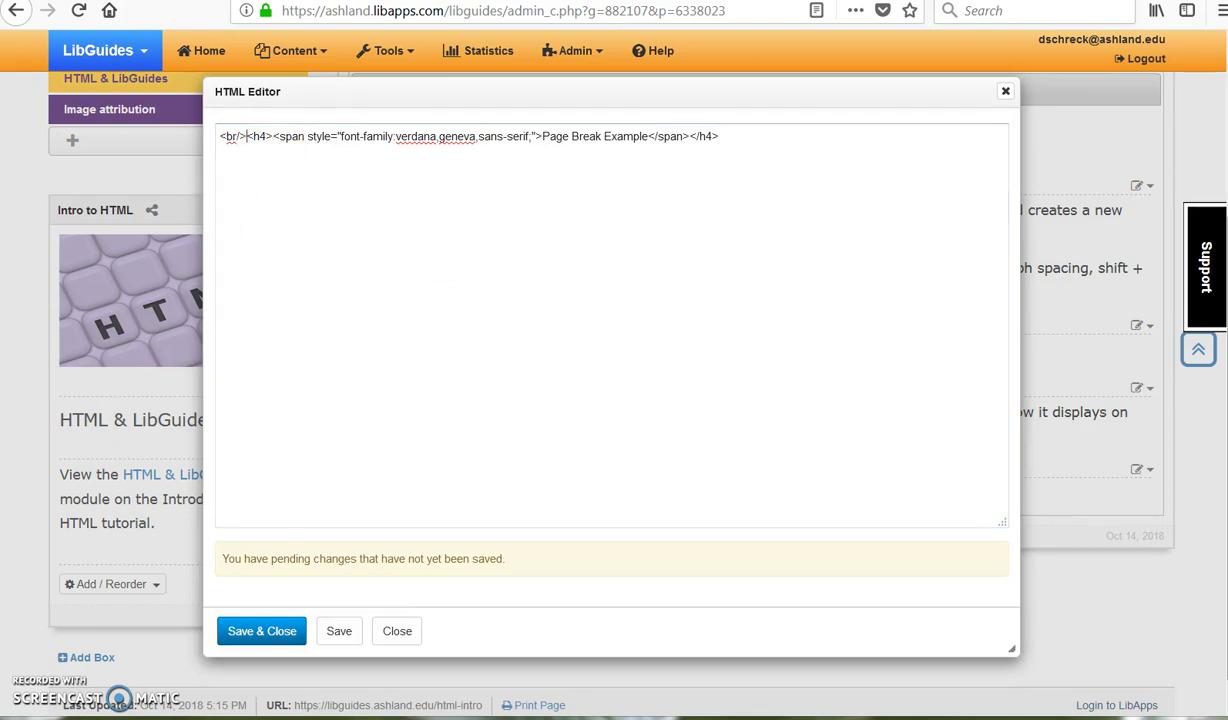
left_click(255, 635)
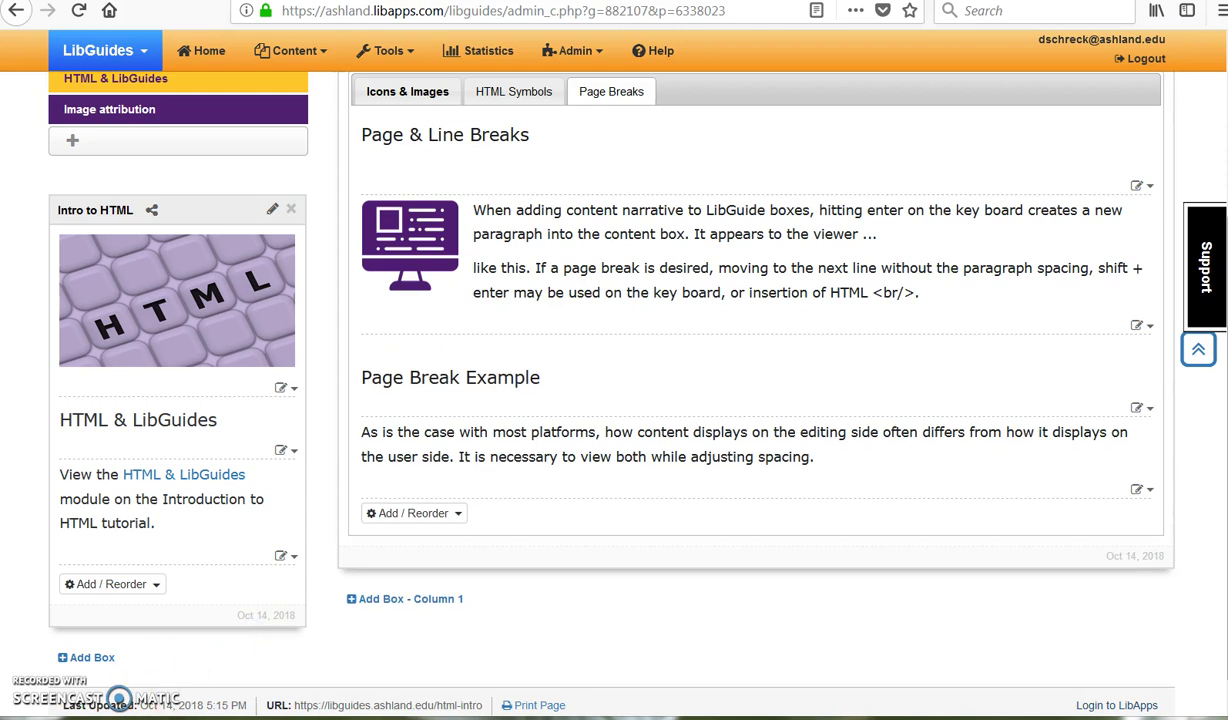